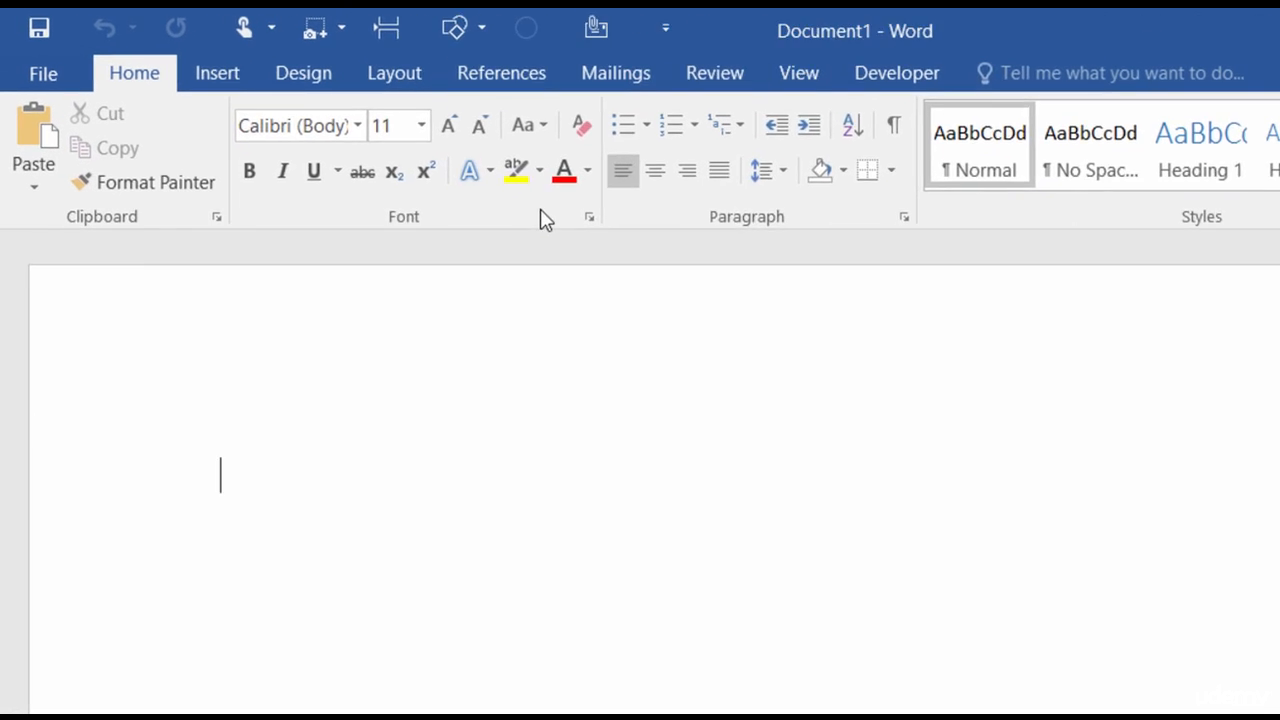
Open the ribbon customization options and add a new custom tab after the Home tab
{"action": "right_click", "coordinate": [545, 220]}
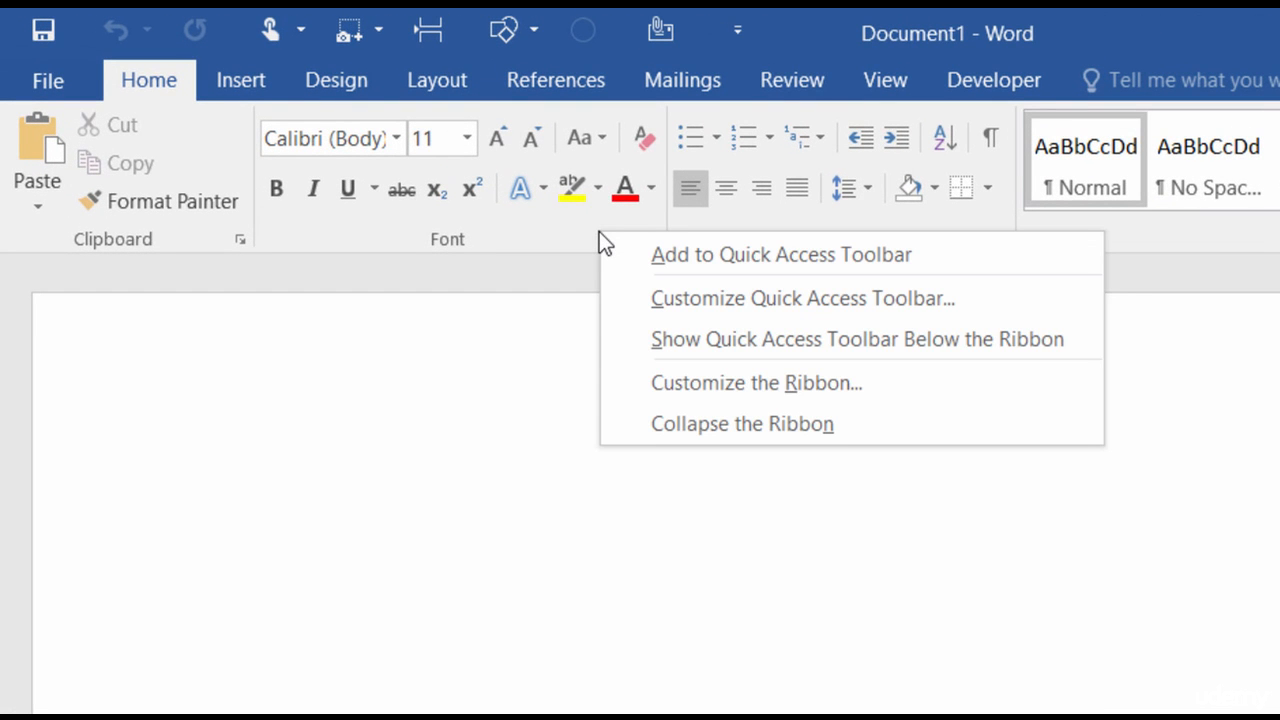
{"action": "left_click", "coordinate": [680, 388]}
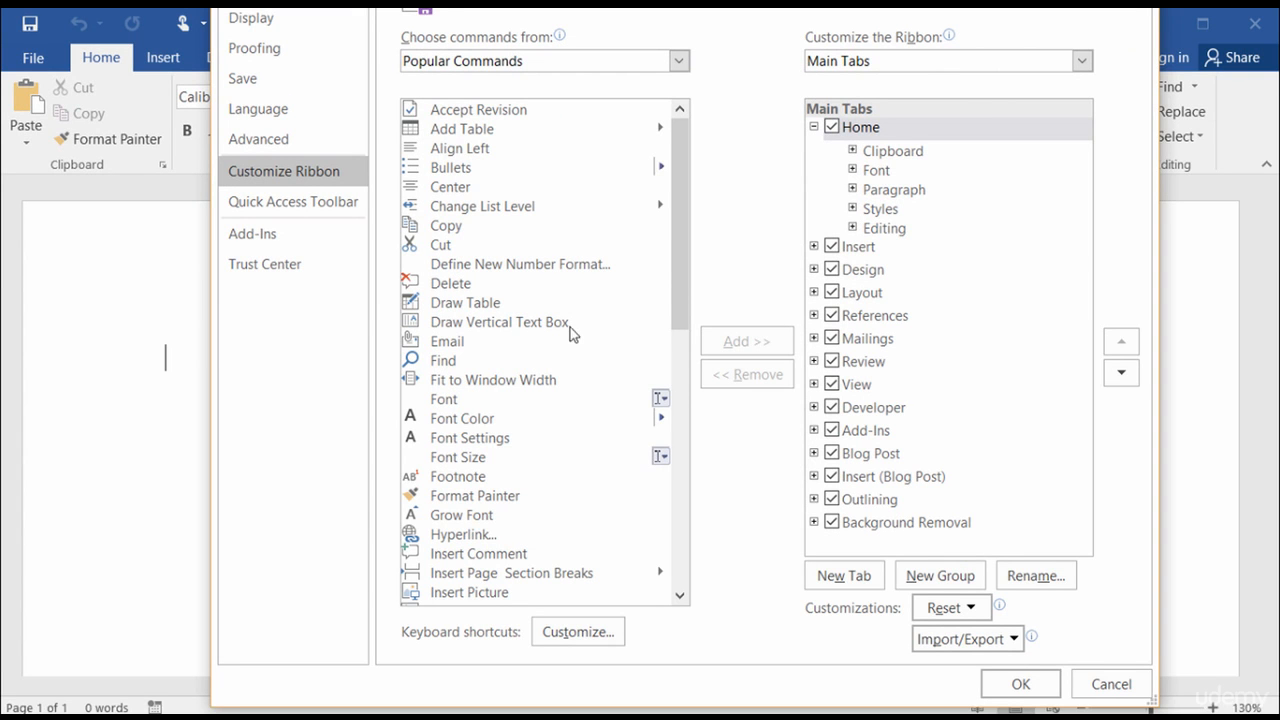
{"action": "left_click", "coordinate": [843, 576]}
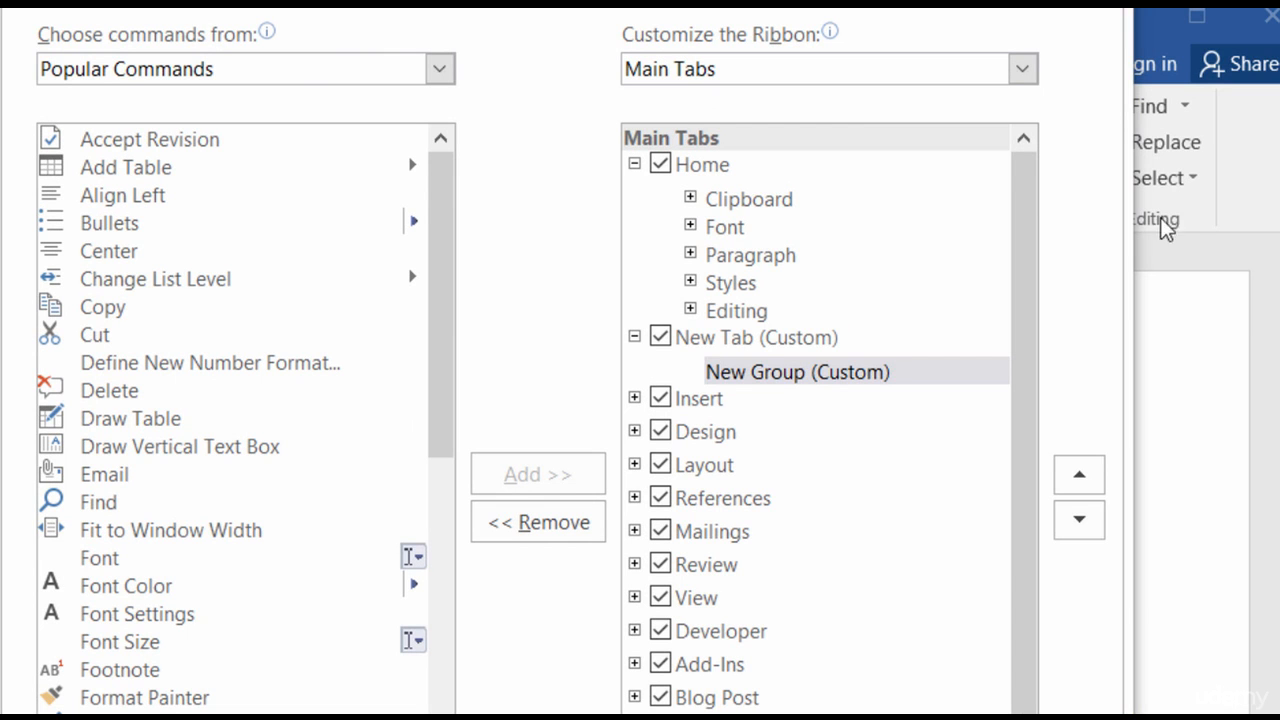
Rename the new custom tab with the person's first name
{"action": "left_click", "coordinate": [776, 350]}
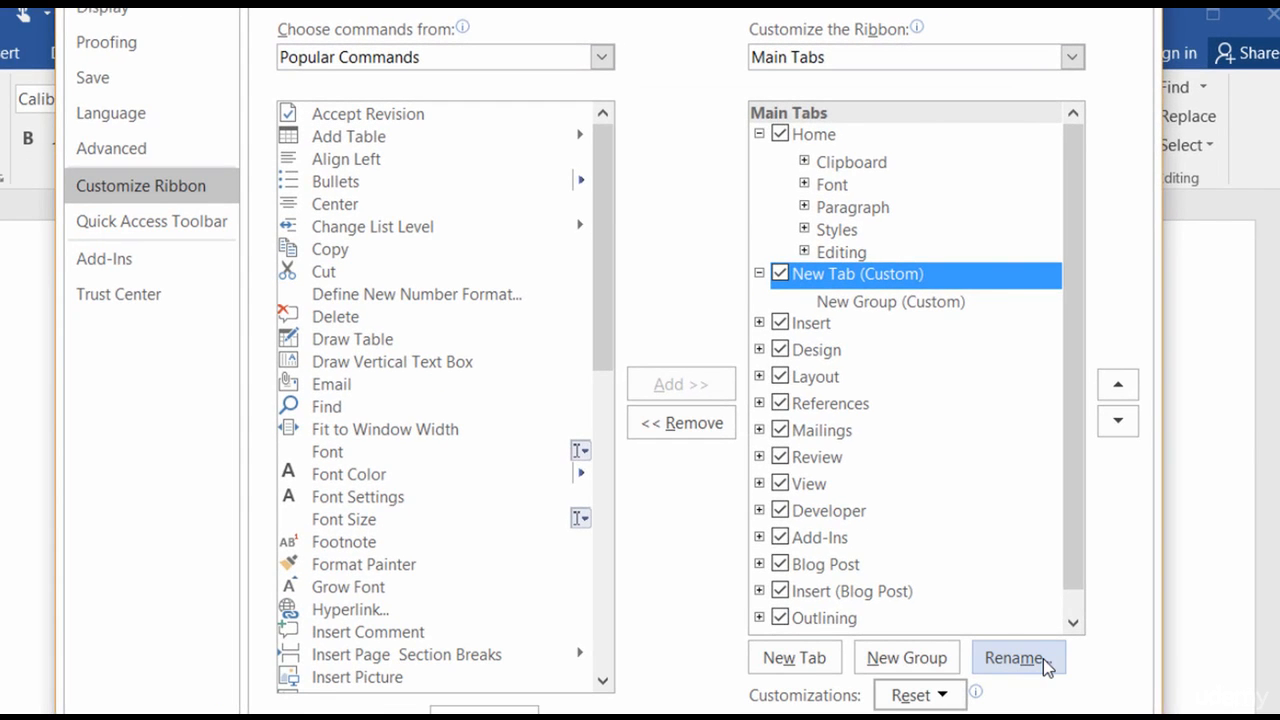
{"action": "left_click", "coordinate": [1013, 658]}
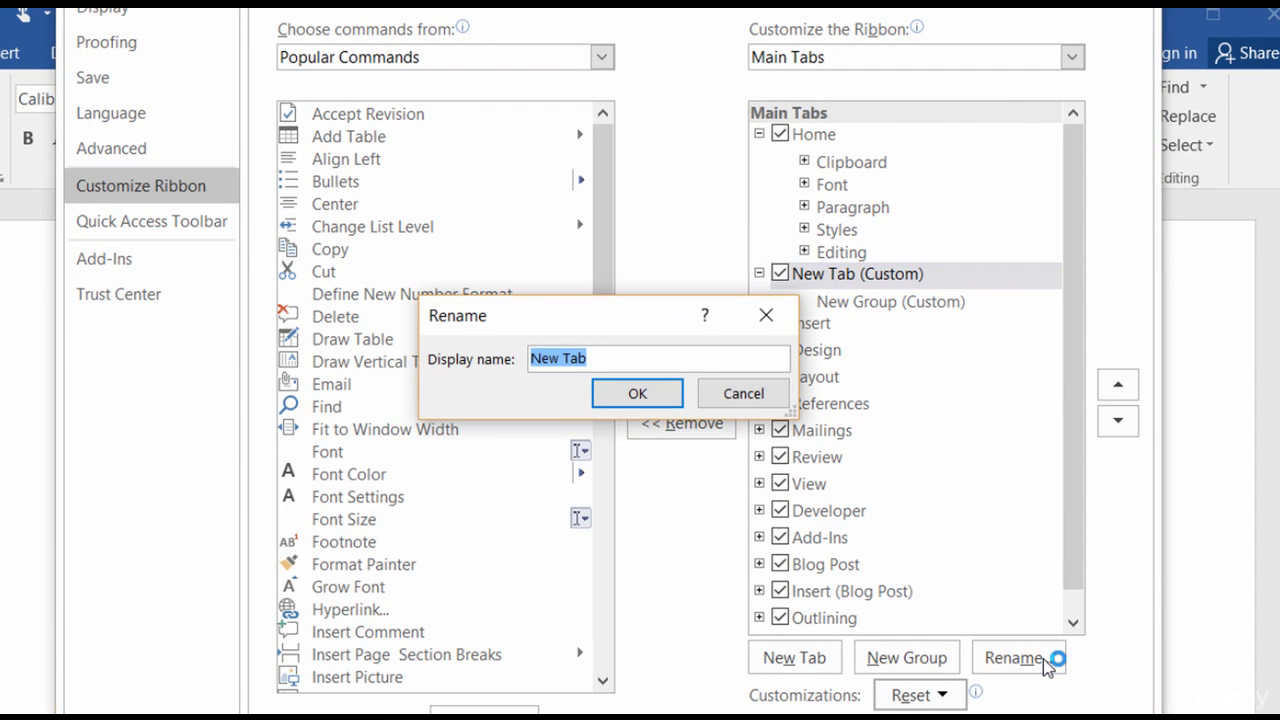
{"action": "type", "text": "Is"}
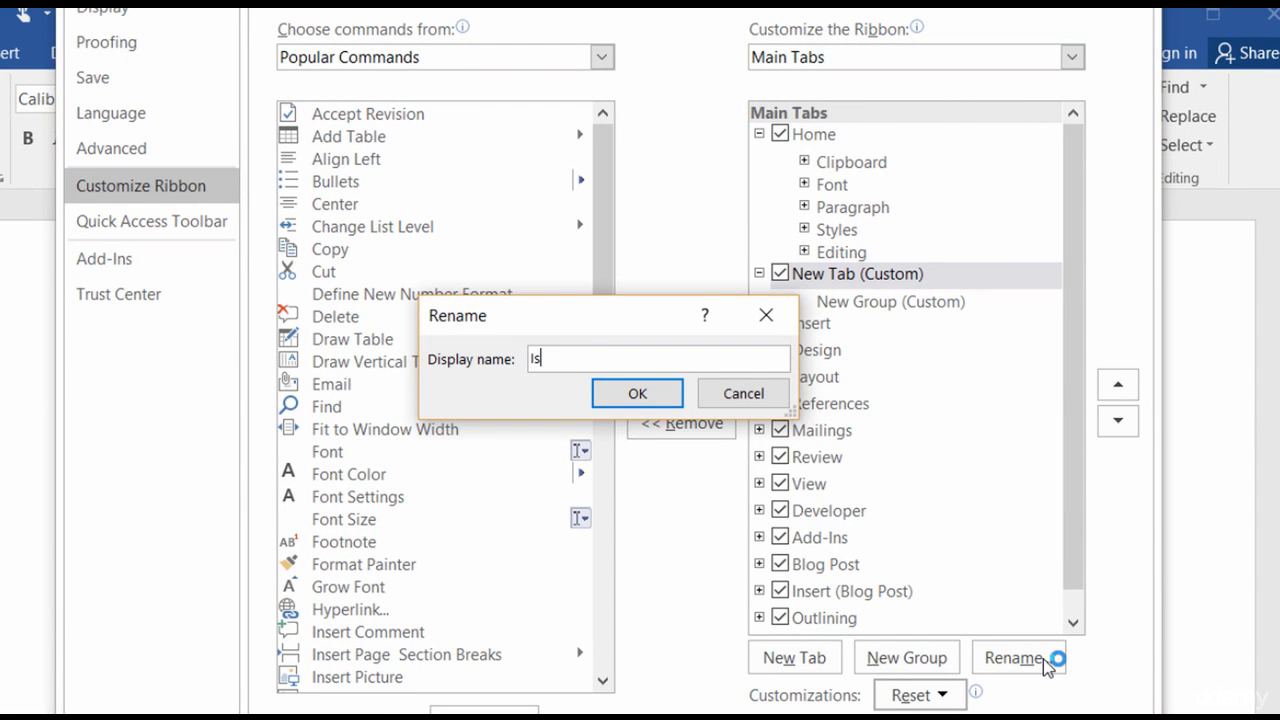
{"action": "type", "text": "áBel"}
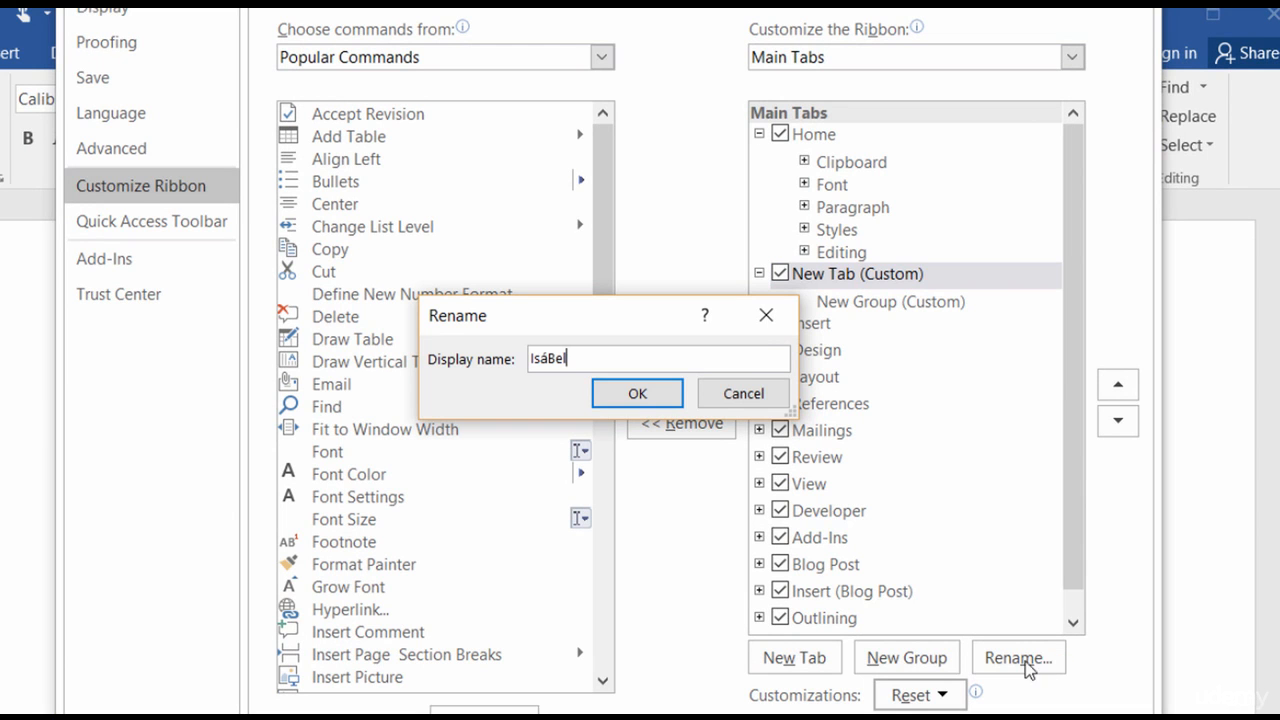
{"action": "left_click", "coordinate": [634, 404]}
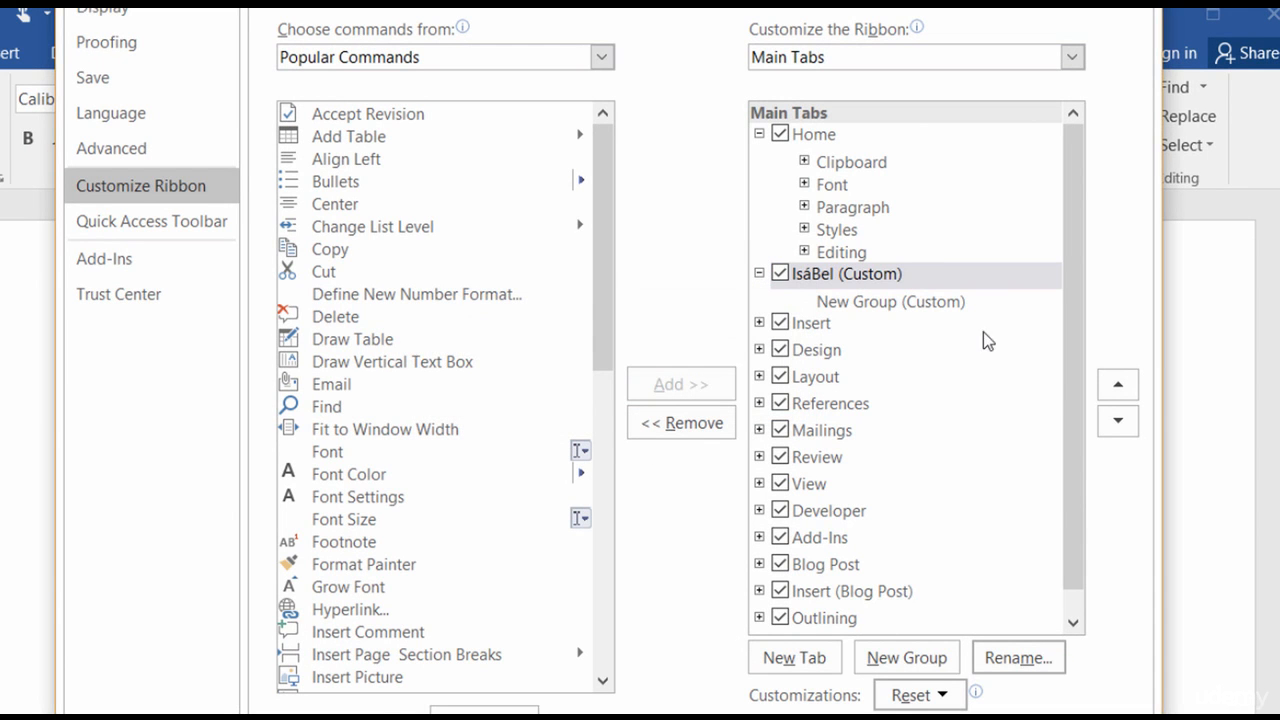
Add the Change Styles command from the All Commands list to the custom tab's new group
{"action": "left_click", "coordinate": [943, 303]}
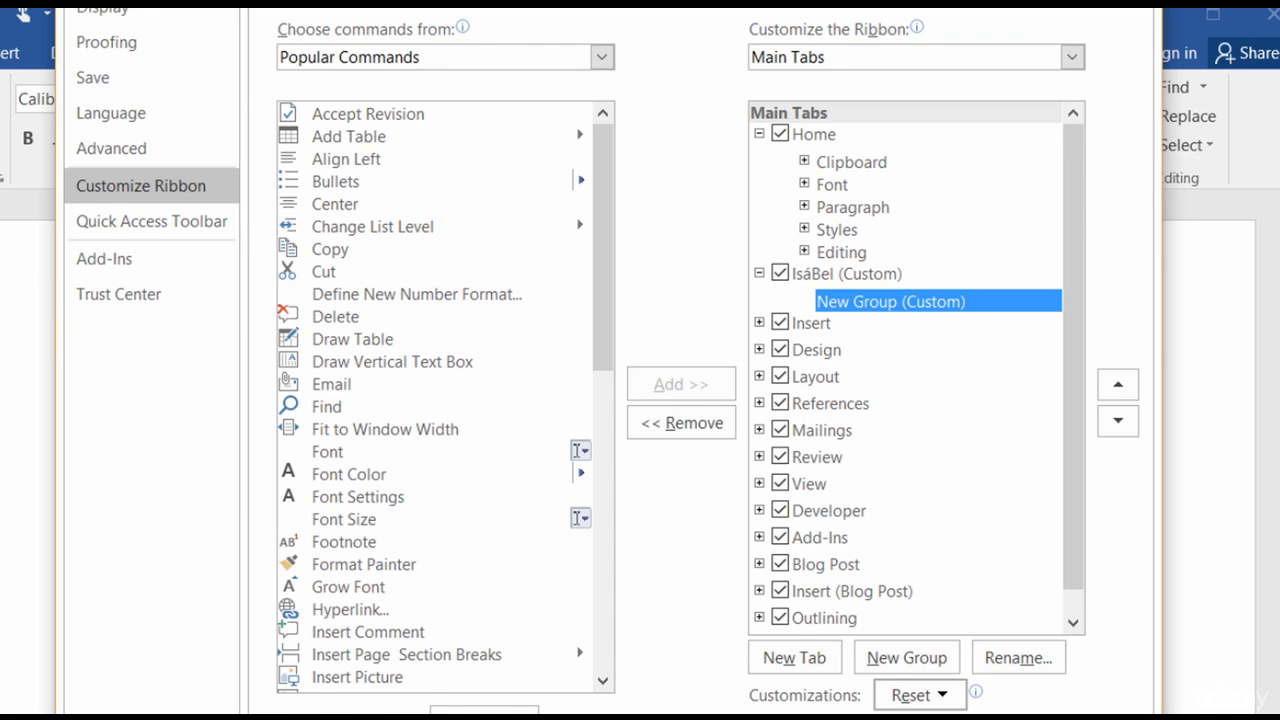
{"action": "left_click", "coordinate": [603, 62]}
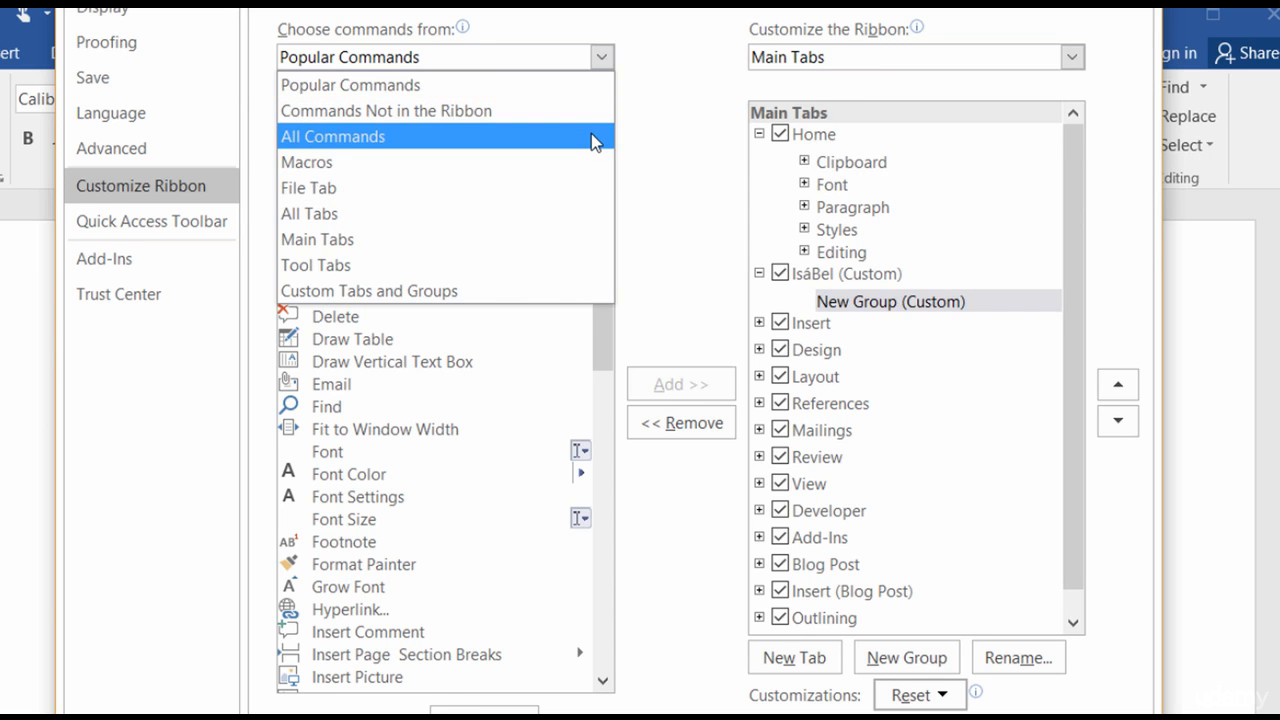
{"action": "left_click", "coordinate": [591, 136]}
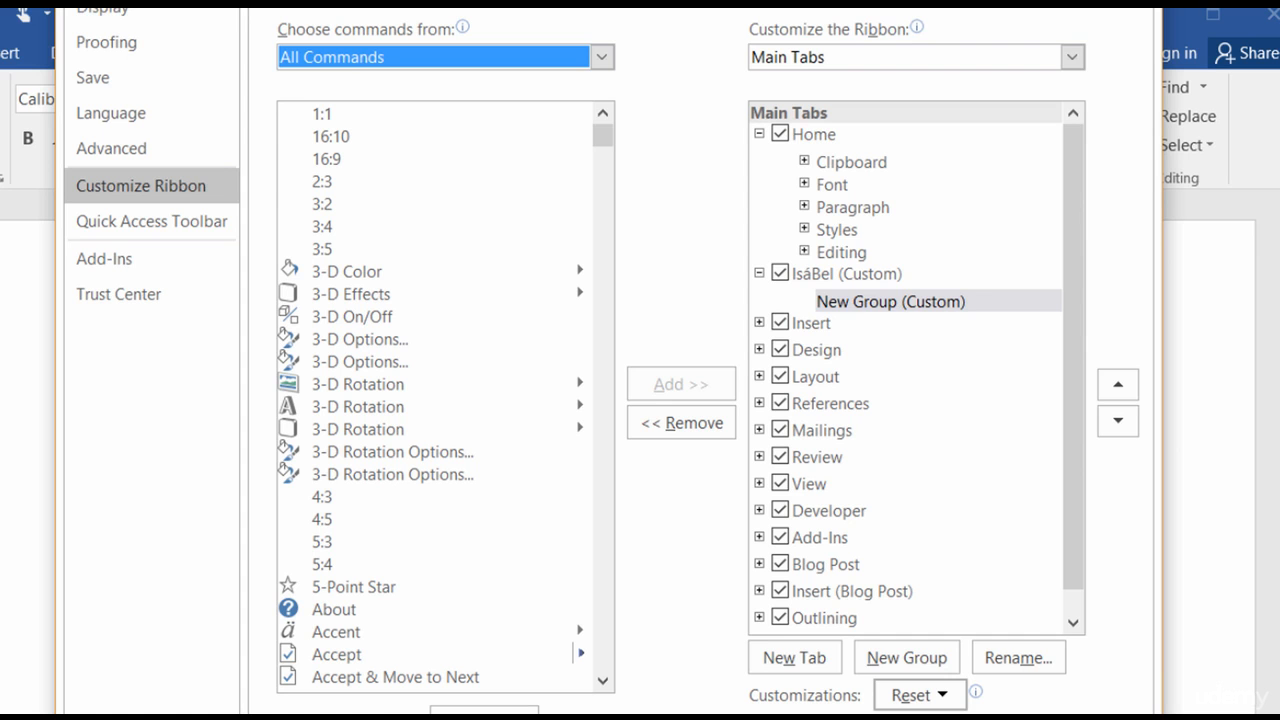
{"action": "left_click", "coordinate": [434, 114]}
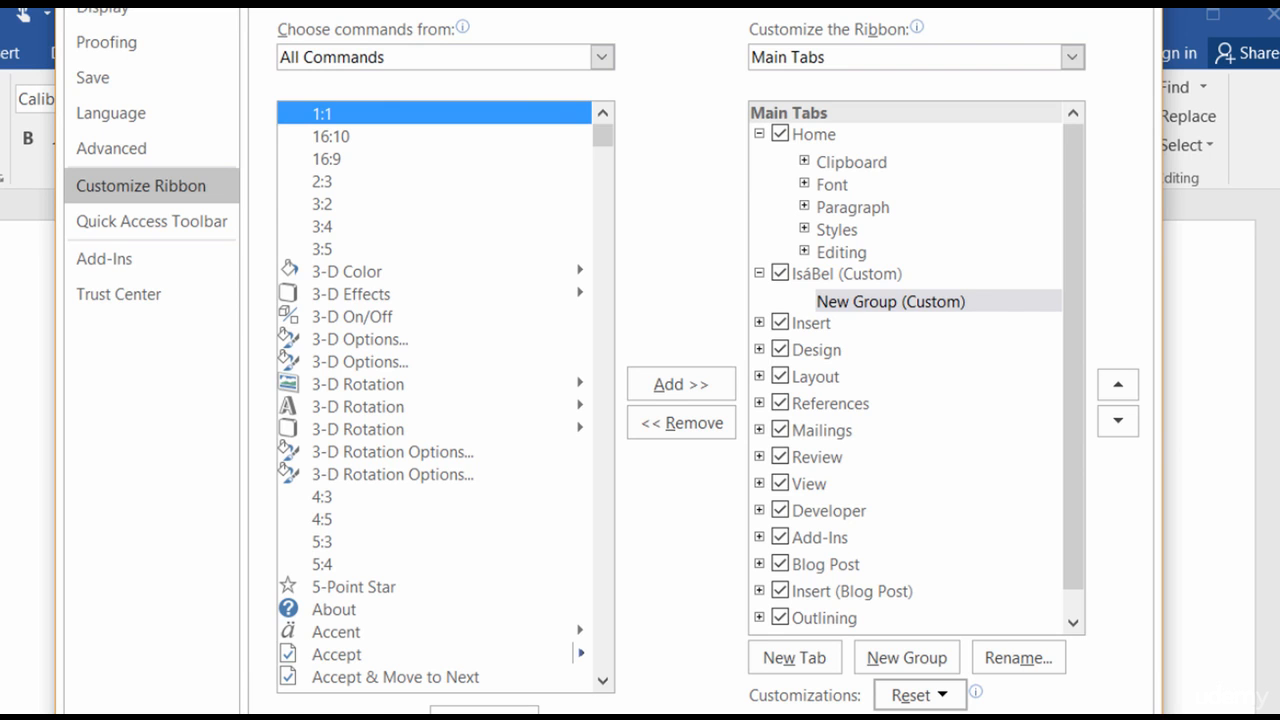
{"action": "key", "text": "c"}
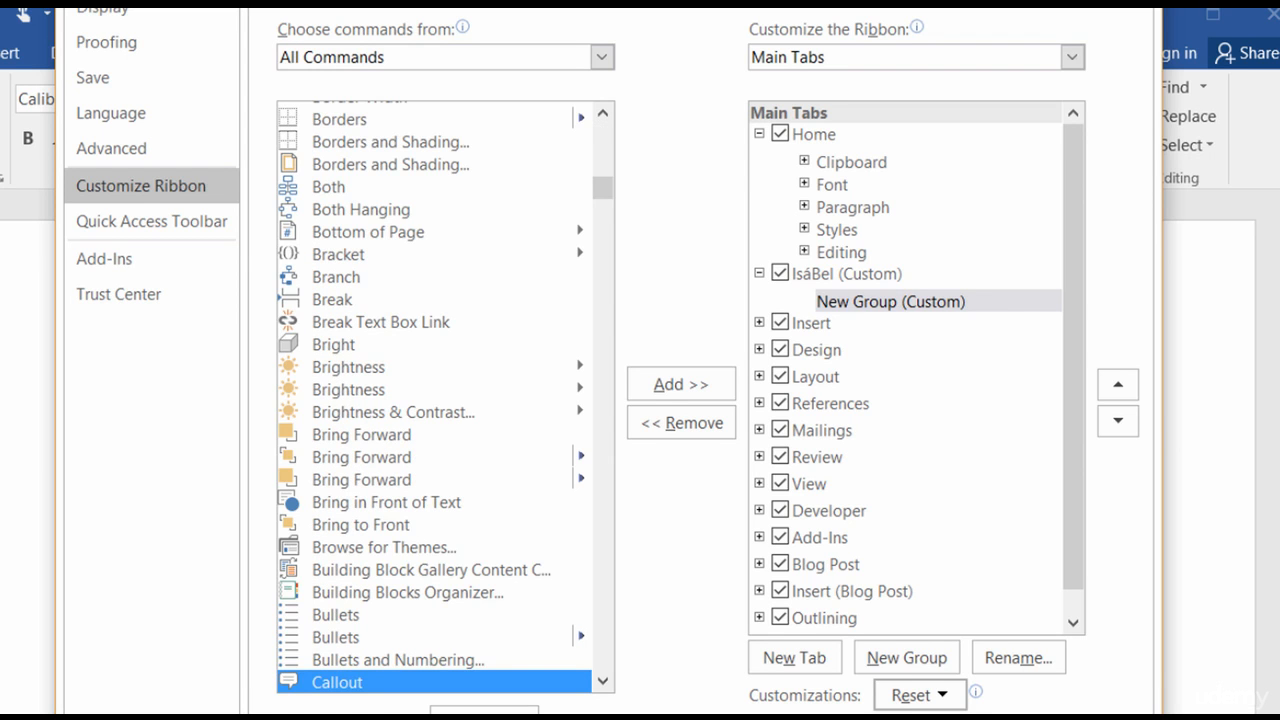
{"action": "key", "text": "Down"}
{"action": "key", "text": "Down"}
{"action": "key", "text": "Down"}
{"action": "key", "text": "Down"}
{"action": "key", "text": "Down"}
{"action": "key", "text": "Down"}
{"action": "key", "text": "Down"}
{"action": "key", "text": "Down"}
{"action": "key", "text": "Down"}
{"action": "key", "text": "Down"}
{"action": "key", "text": "Down"}
{"action": "key", "text": "Down"}
{"action": "key", "text": "Down"}
{"action": "key", "text": "Down"}
{"action": "key", "text": "Down"}
{"action": "key", "text": "Down"}
{"action": "key", "text": "Down"}
{"action": "key", "text": "Down"}
{"action": "key", "text": "Down"}
{"action": "key", "text": "Down"}
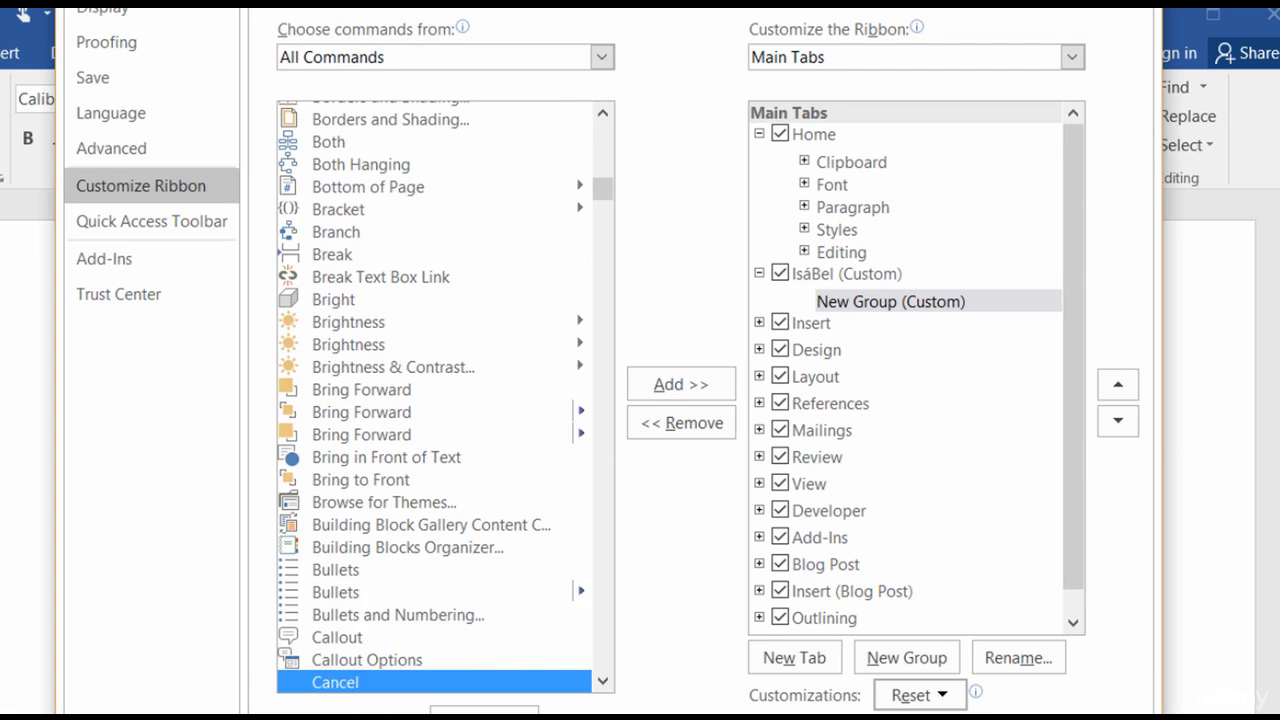
{"action": "key", "text": "Up"}
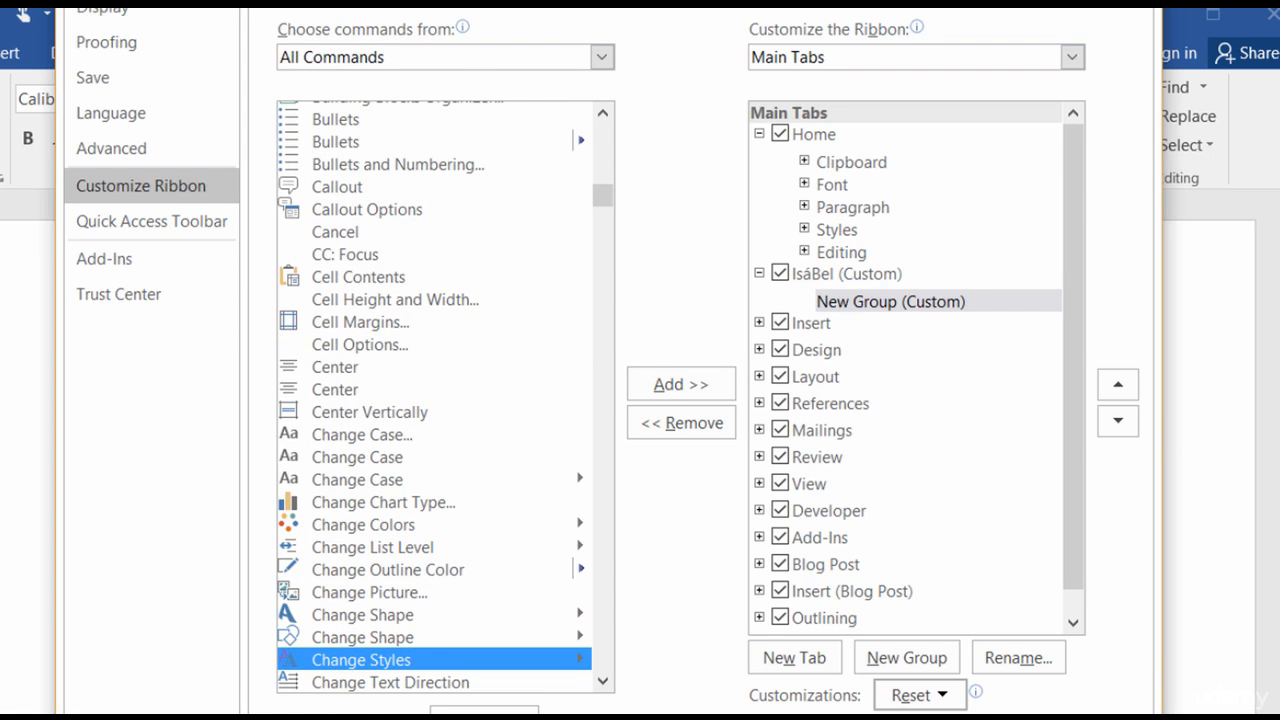
{"action": "left_click", "coordinate": [712, 388]}
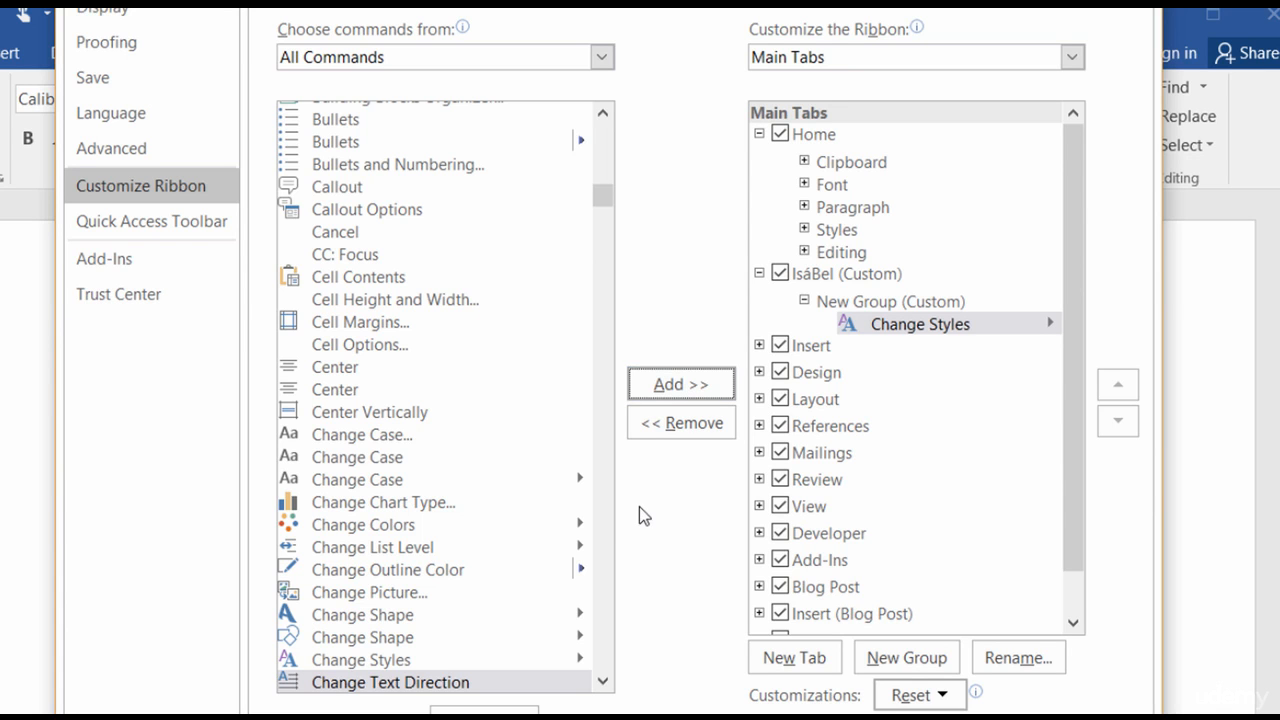
Add the Clear Formatting command to the custom group, above Change Styles
{"action": "left_click", "coordinate": [601, 513]}
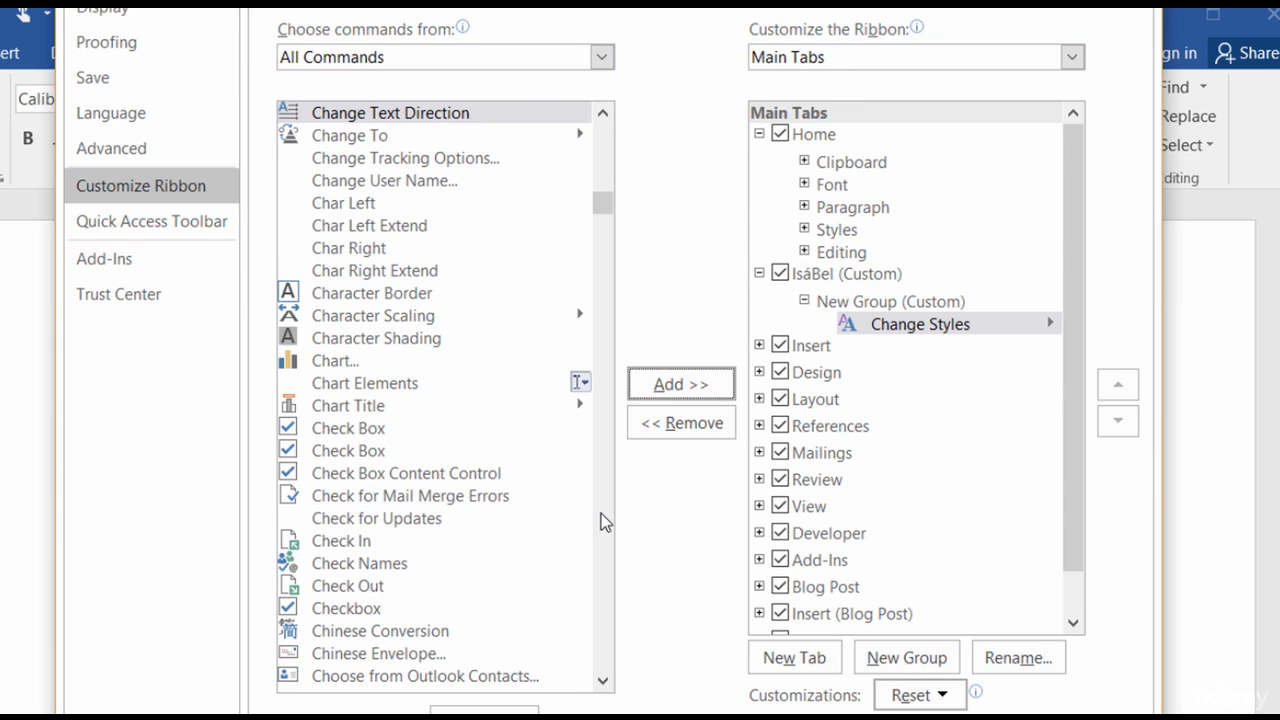
{"action": "left_click", "coordinate": [601, 518]}
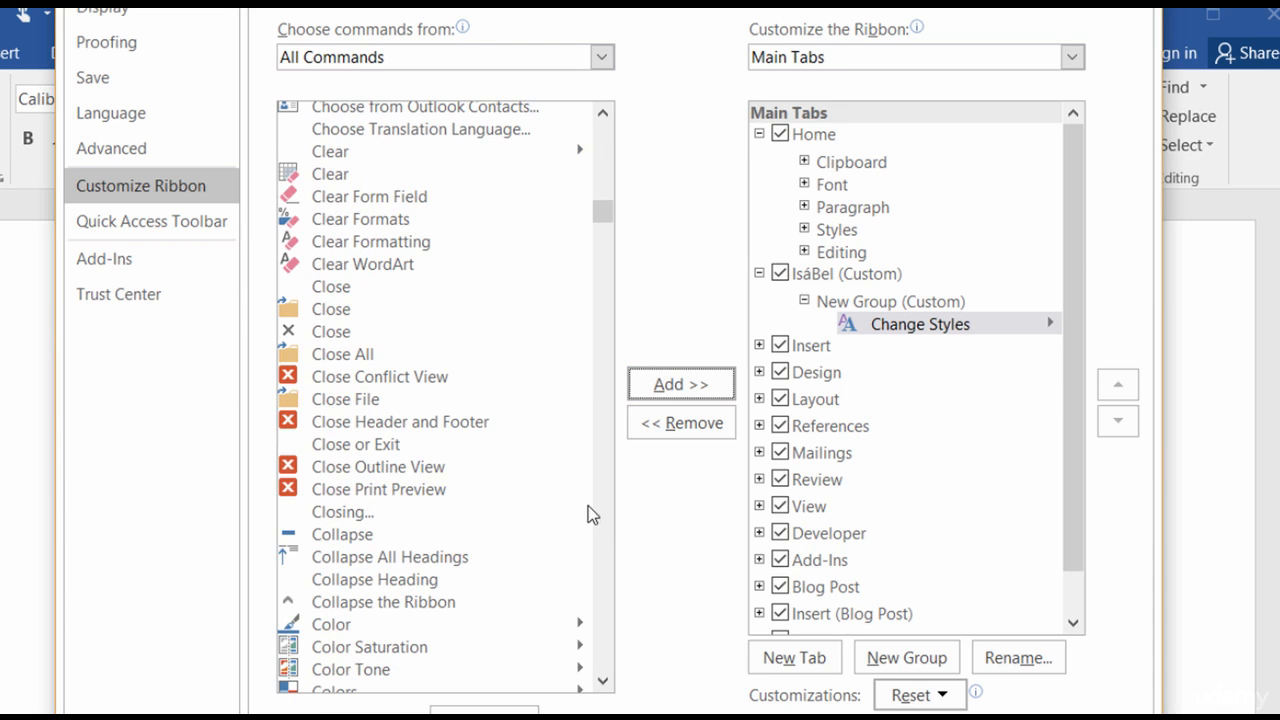
{"action": "left_click", "coordinate": [412, 236]}
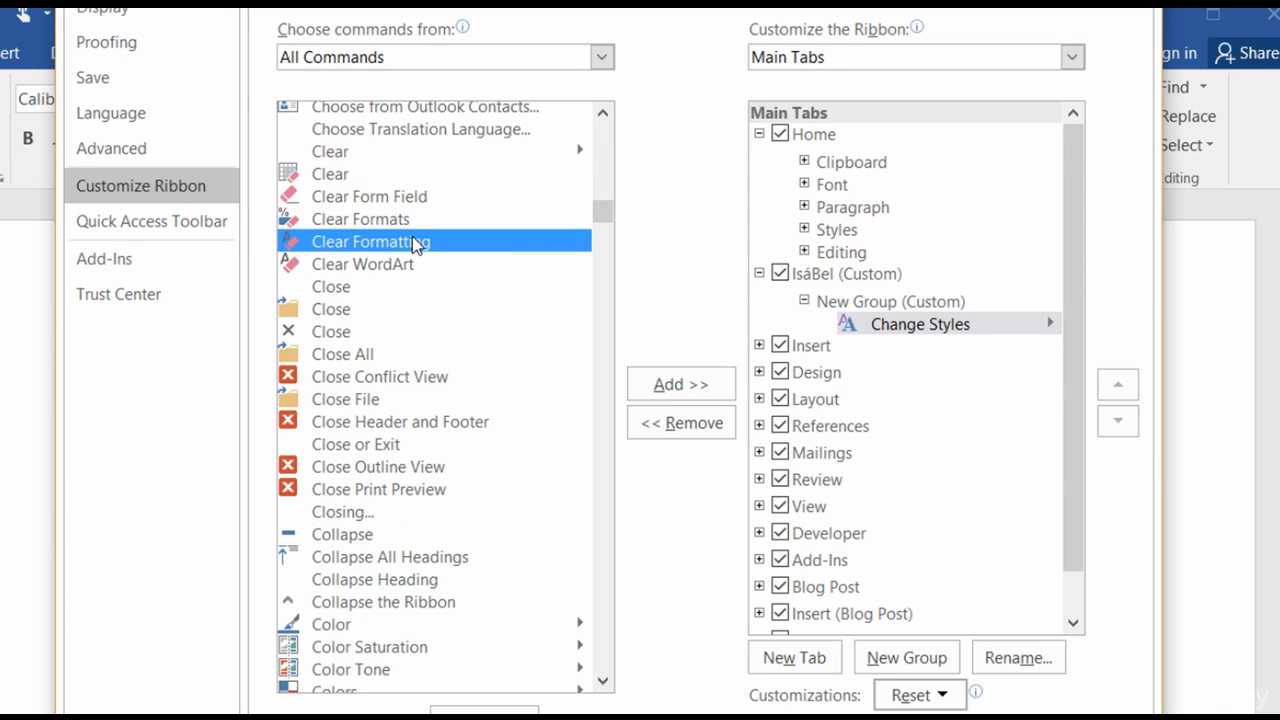
{"action": "left_click_drag", "start_coordinate": [412, 240], "coordinate": [932, 324]}
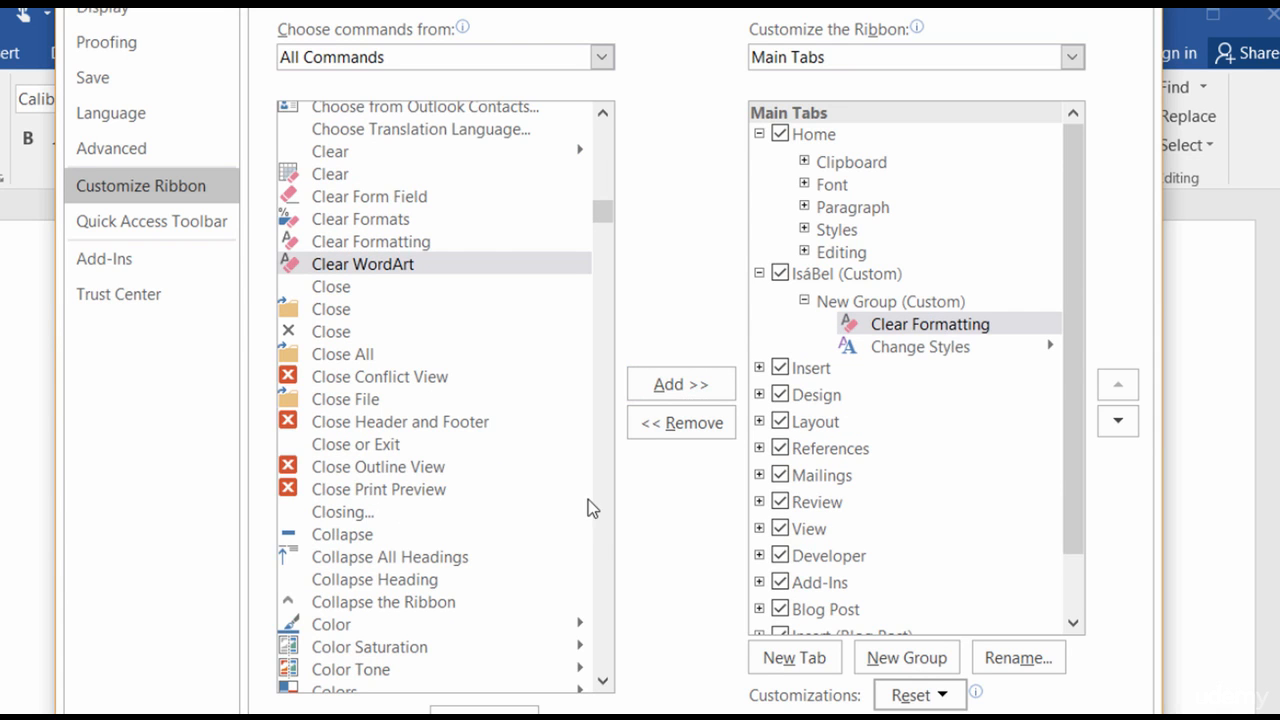
Add the Field command to the custom group, directly below Clear Formatting
{"action": "scroll", "coordinate": [608, 518], "scroll_direction": "down", "scroll_amount": 8}
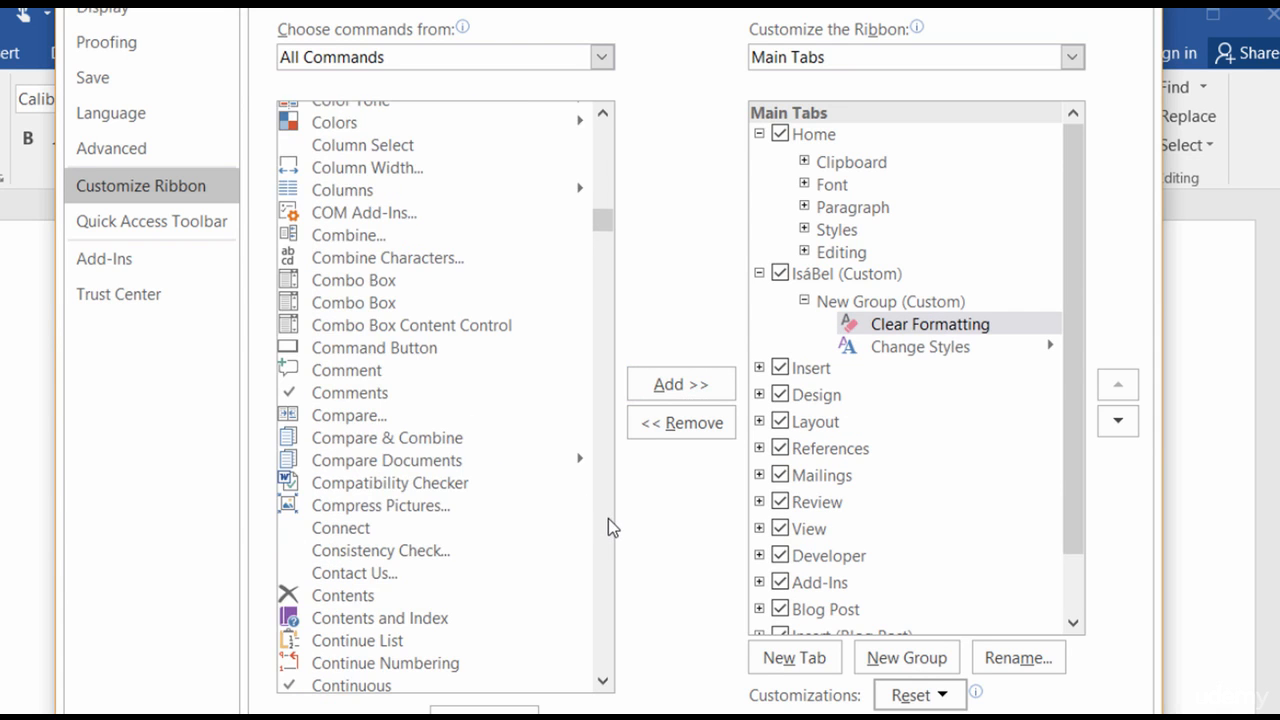
{"action": "scroll", "coordinate": [608, 518], "scroll_direction": "down", "scroll_amount": 8}
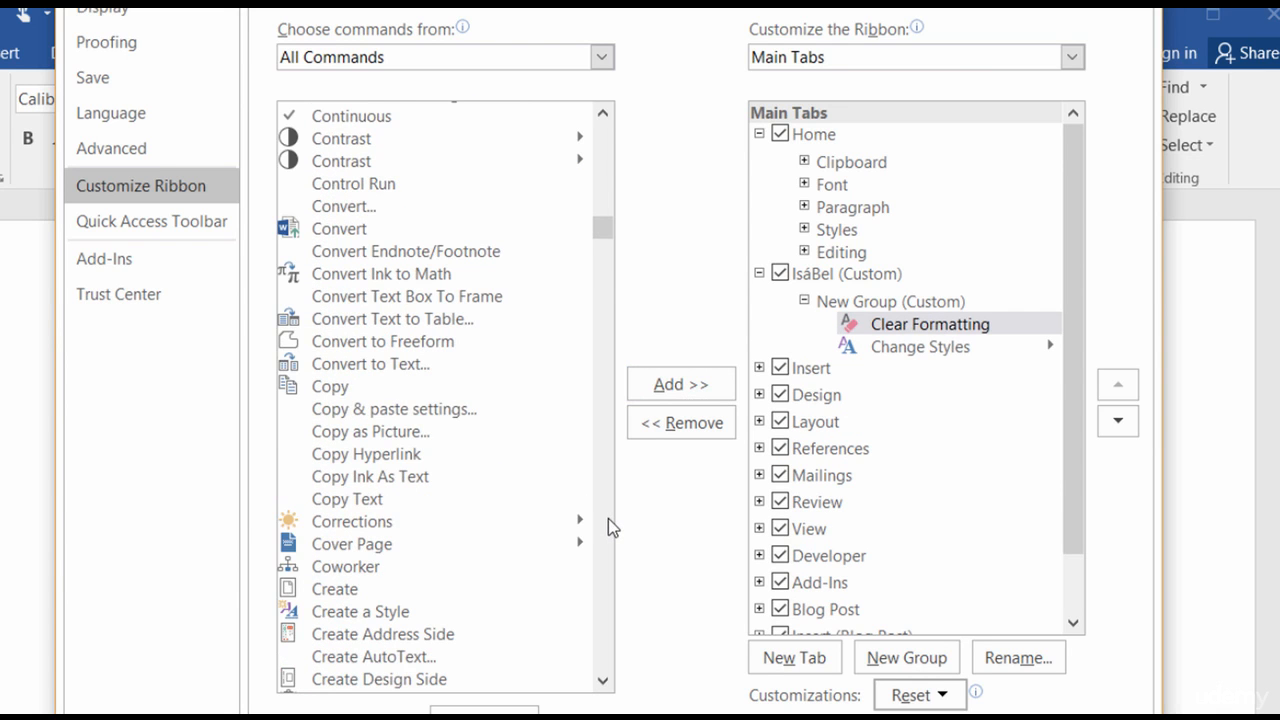
{"action": "scroll", "coordinate": [608, 518], "scroll_direction": "down", "scroll_amount": 10}
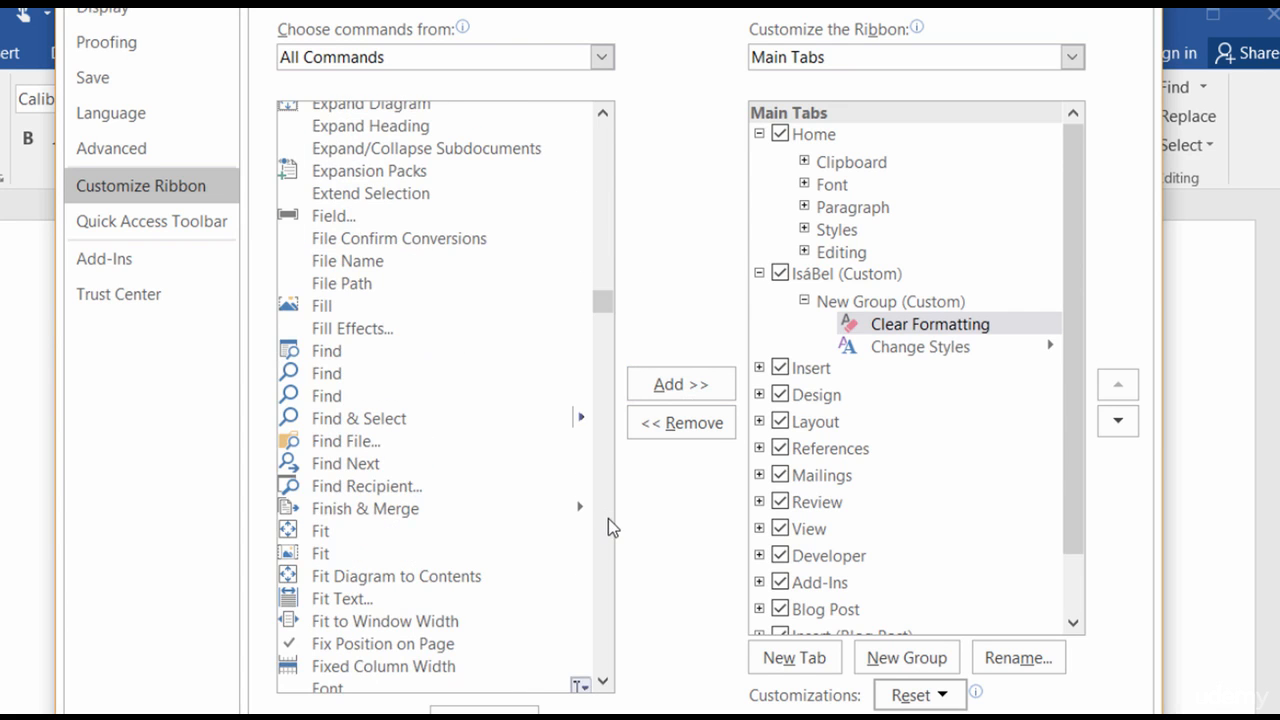
{"action": "left_click", "coordinate": [389, 216]}
{"action": "left_click", "coordinate": [694, 388]}
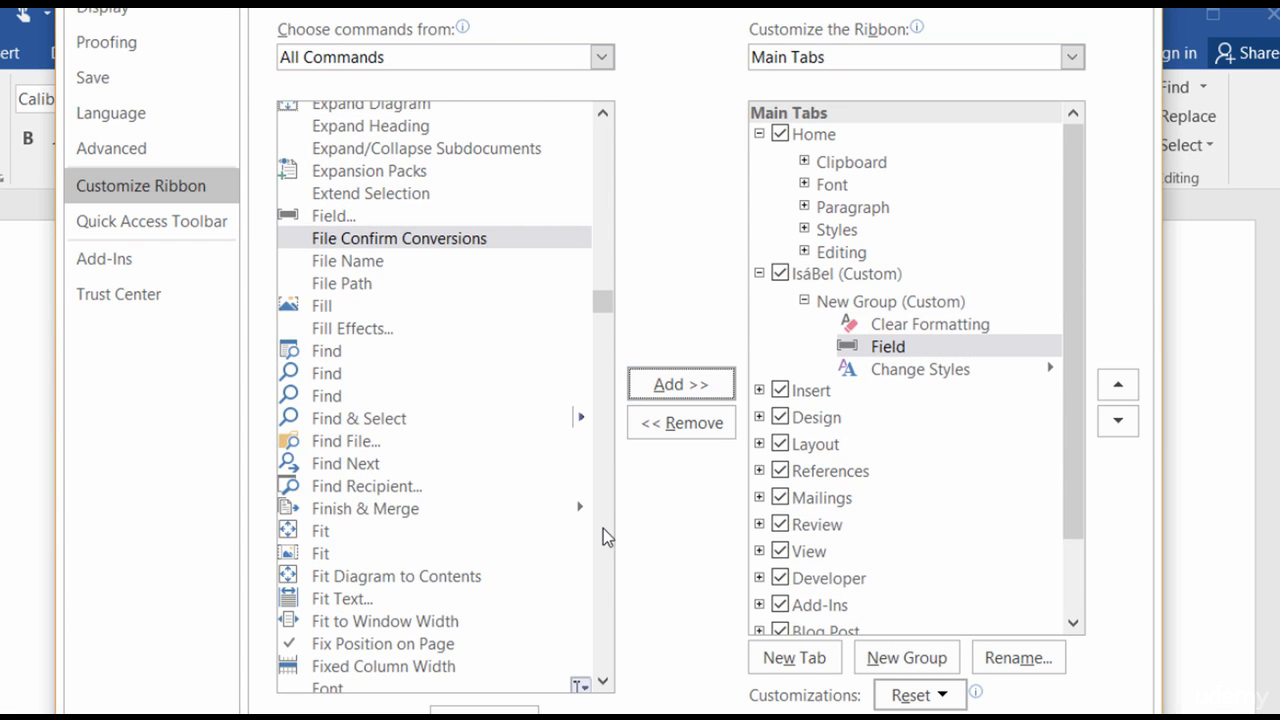
Add the Mail Merge command to the custom group, directly below Field
{"action": "scroll", "coordinate": [605, 530], "scroll_direction": "down", "scroll_amount": 20}
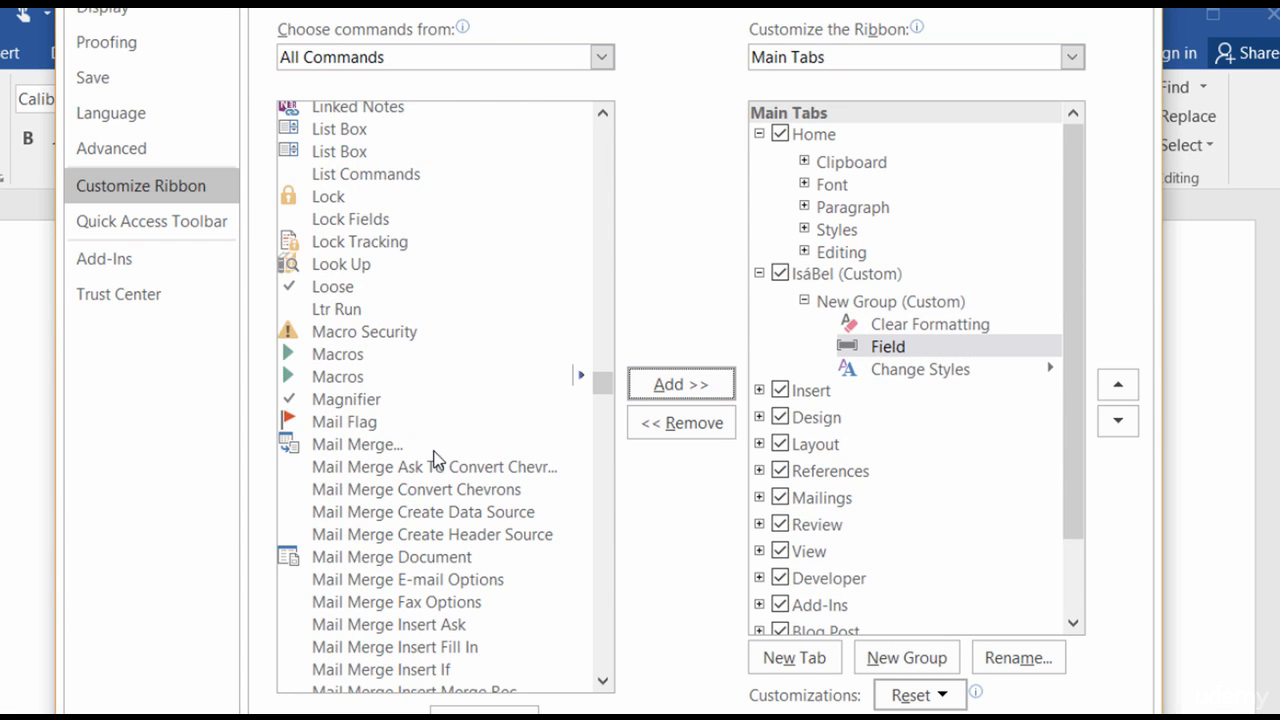
{"action": "left_click", "coordinate": [432, 447]}
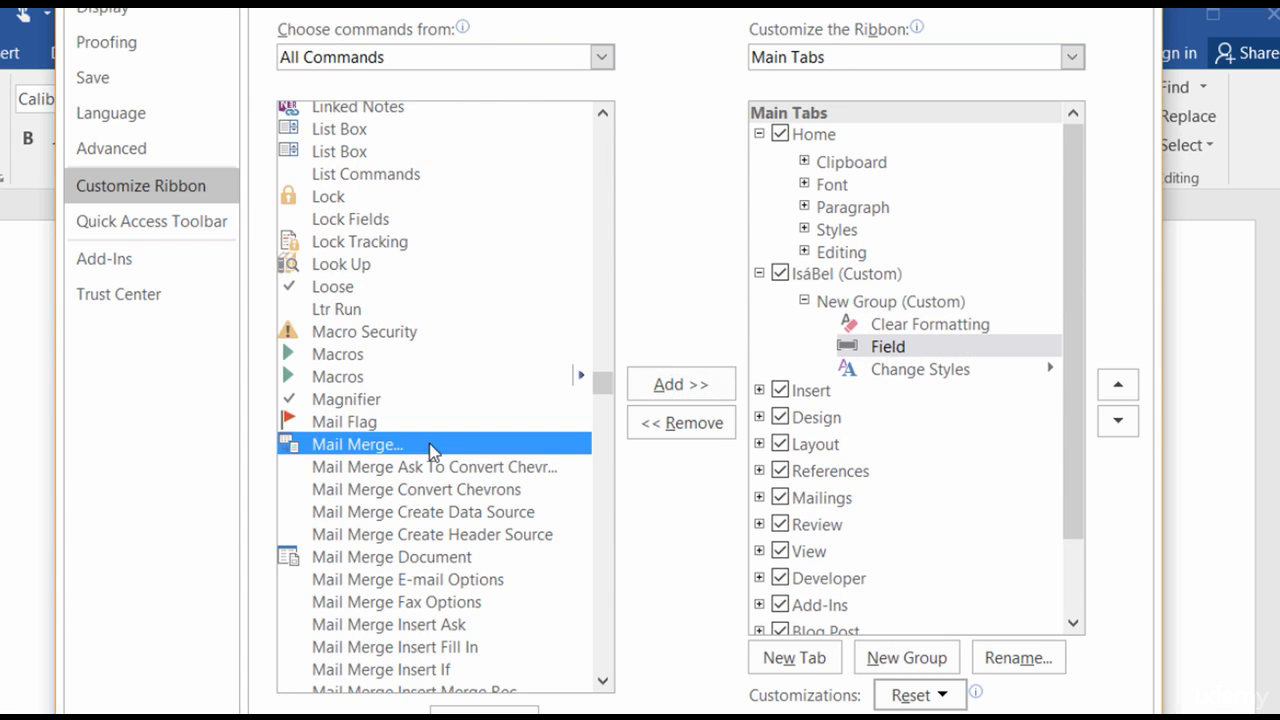
{"action": "left_click", "coordinate": [706, 385]}
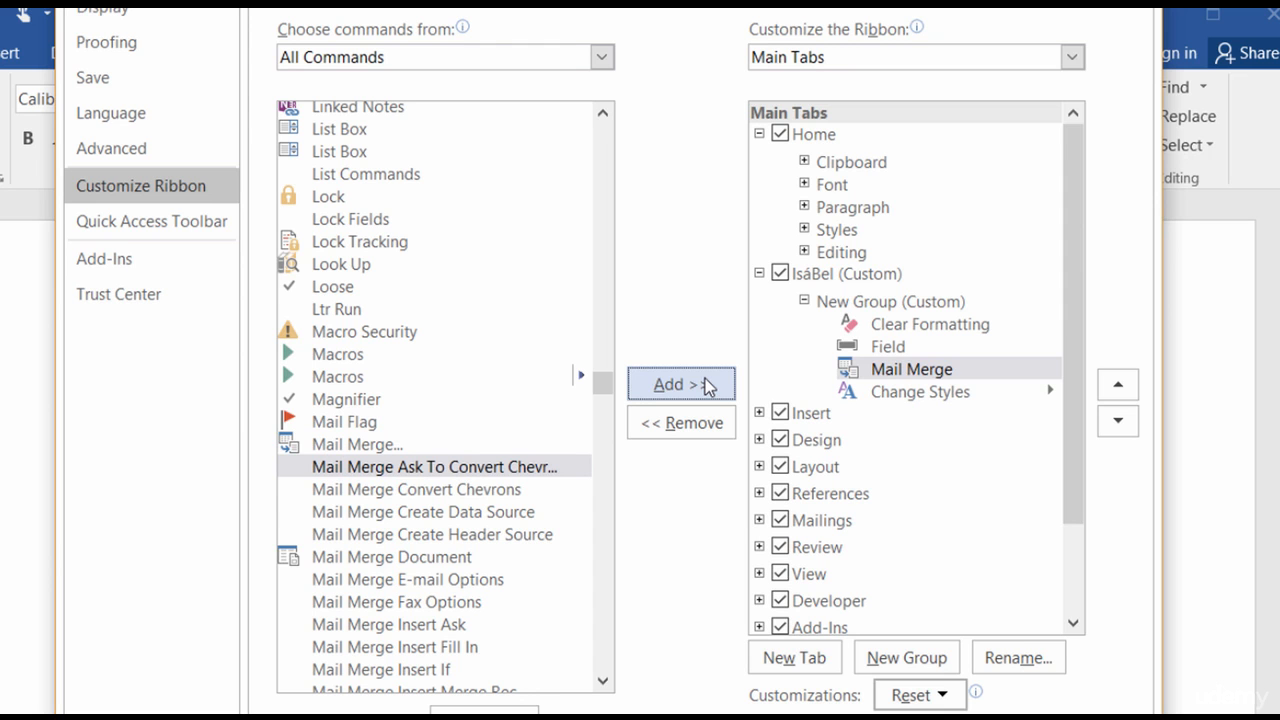
Rename the custom tab's new group as "Styles and Merge"
{"action": "left_click", "coordinate": [877, 305]}
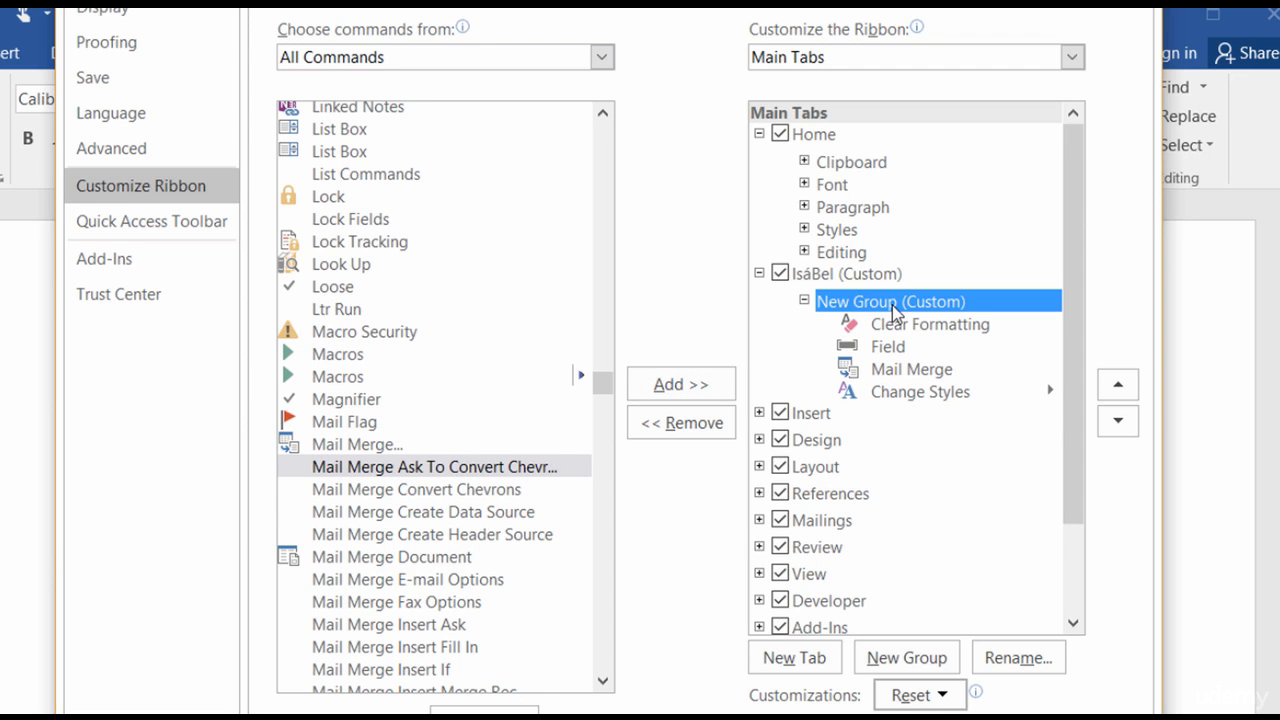
{"action": "left_click", "coordinate": [1034, 664]}
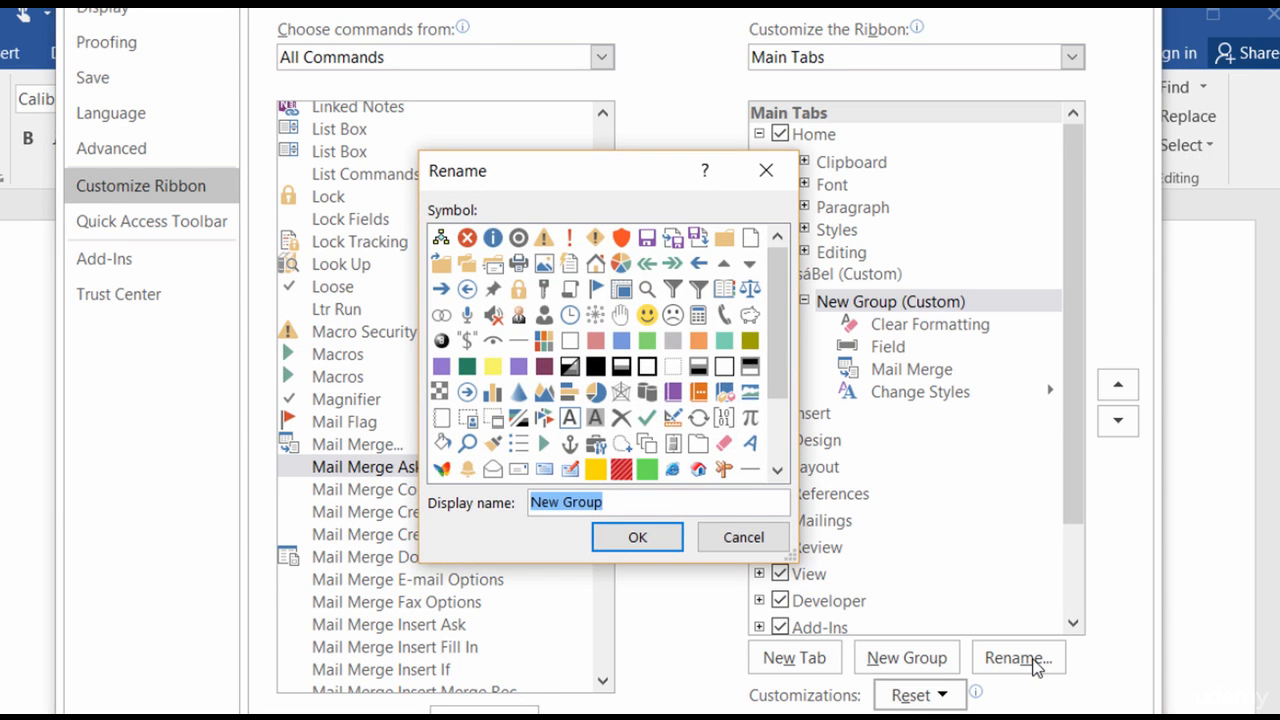
{"action": "type", "text": "Styles "}
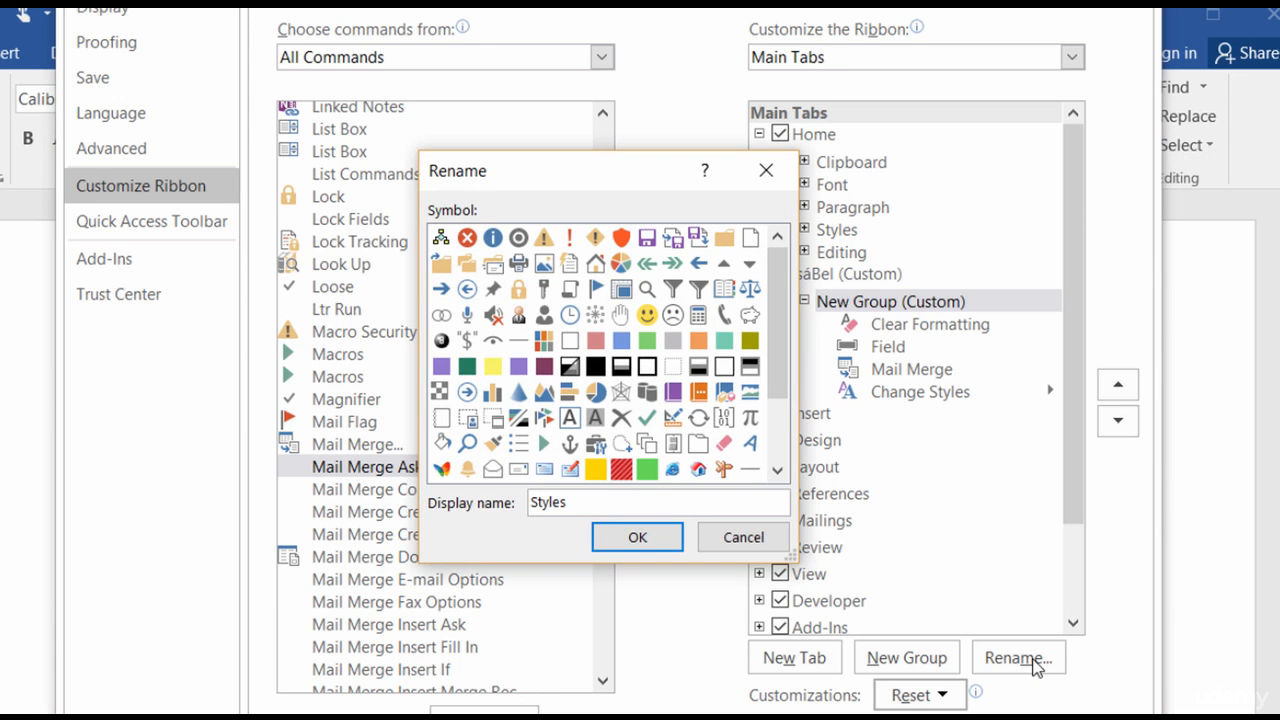
{"action": "type", "text": "and Merge"}
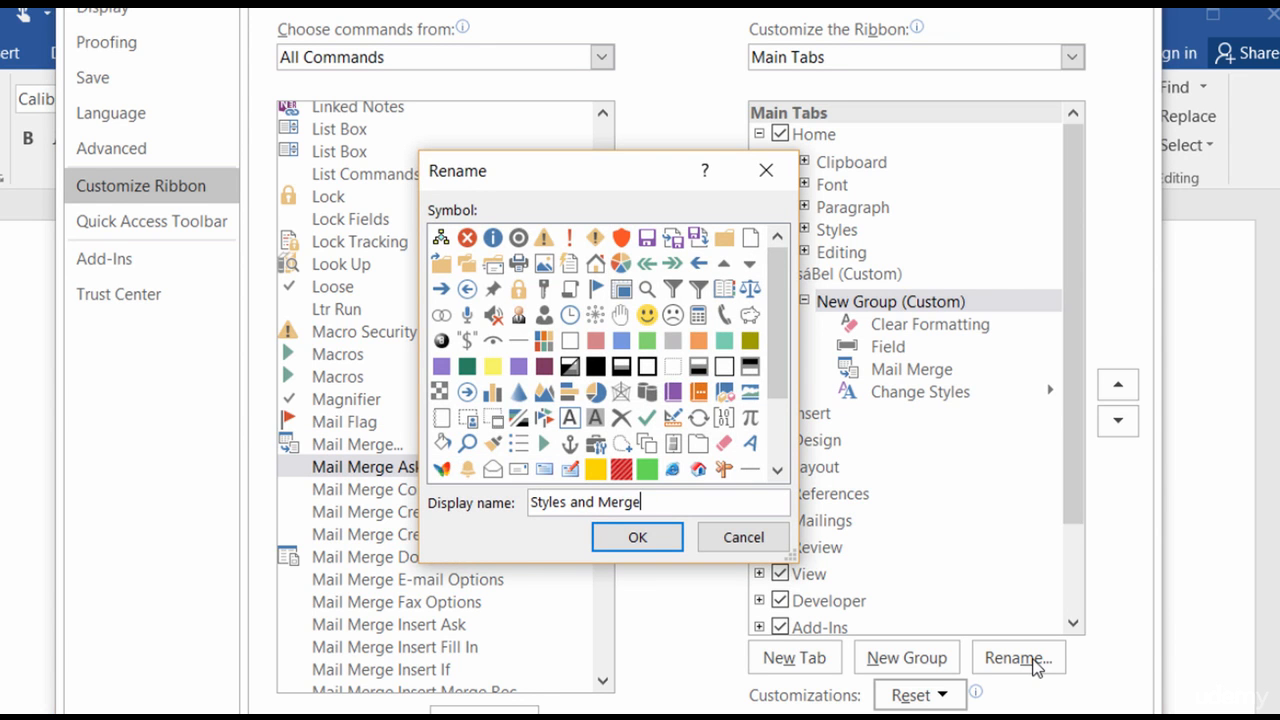
{"action": "left_click", "coordinate": [632, 538]}
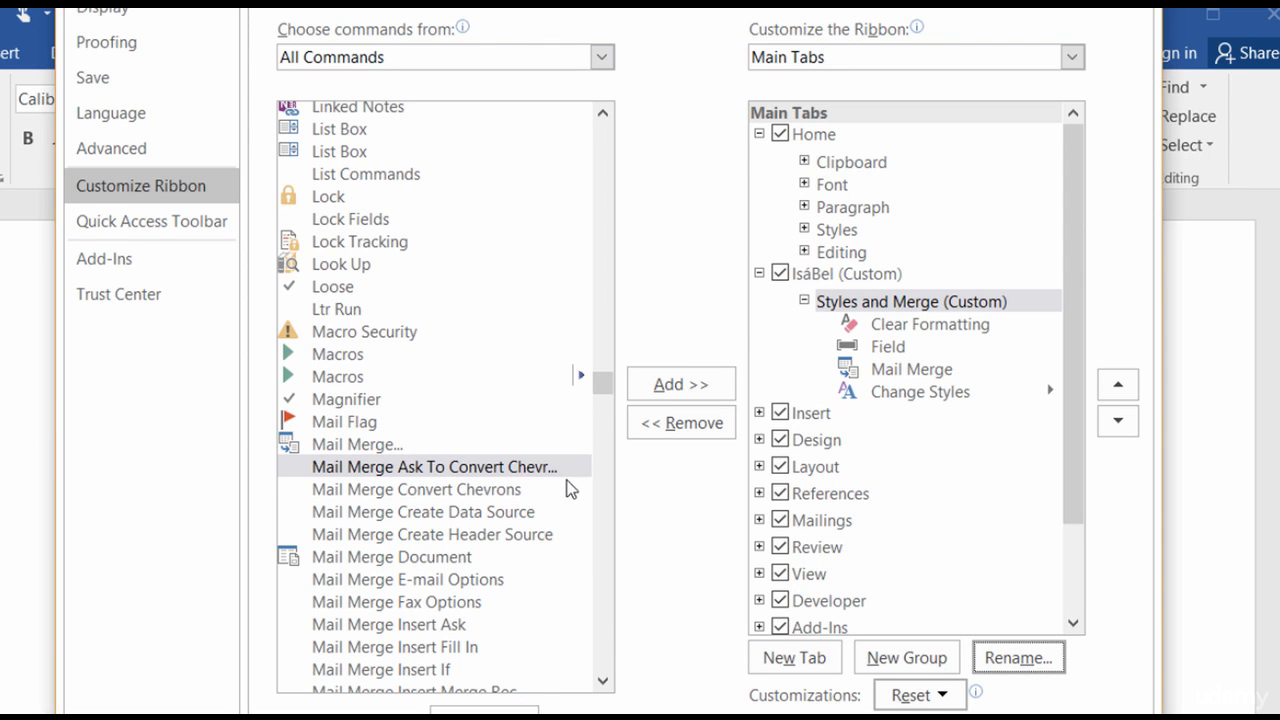
Create a second group in the custom tab and add the New Blank Document command to it
{"action": "left_click", "coordinate": [922, 664]}
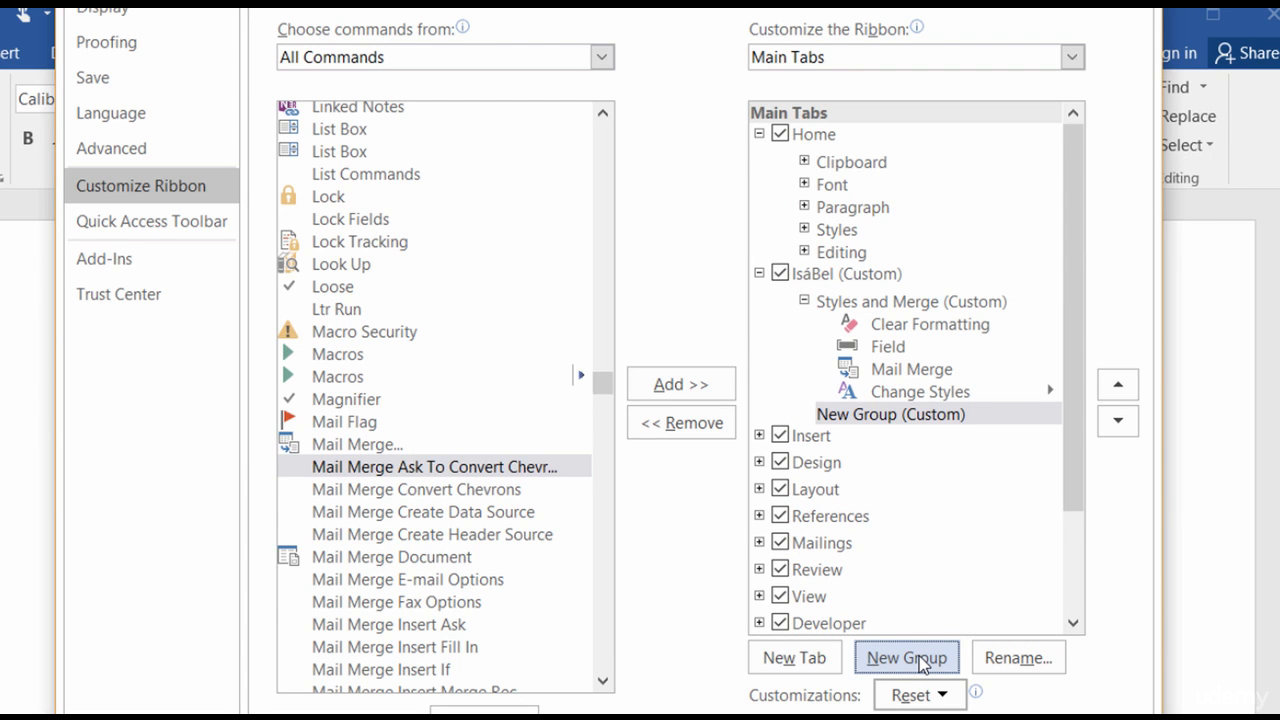
{"action": "left_click", "coordinate": [610, 583]}
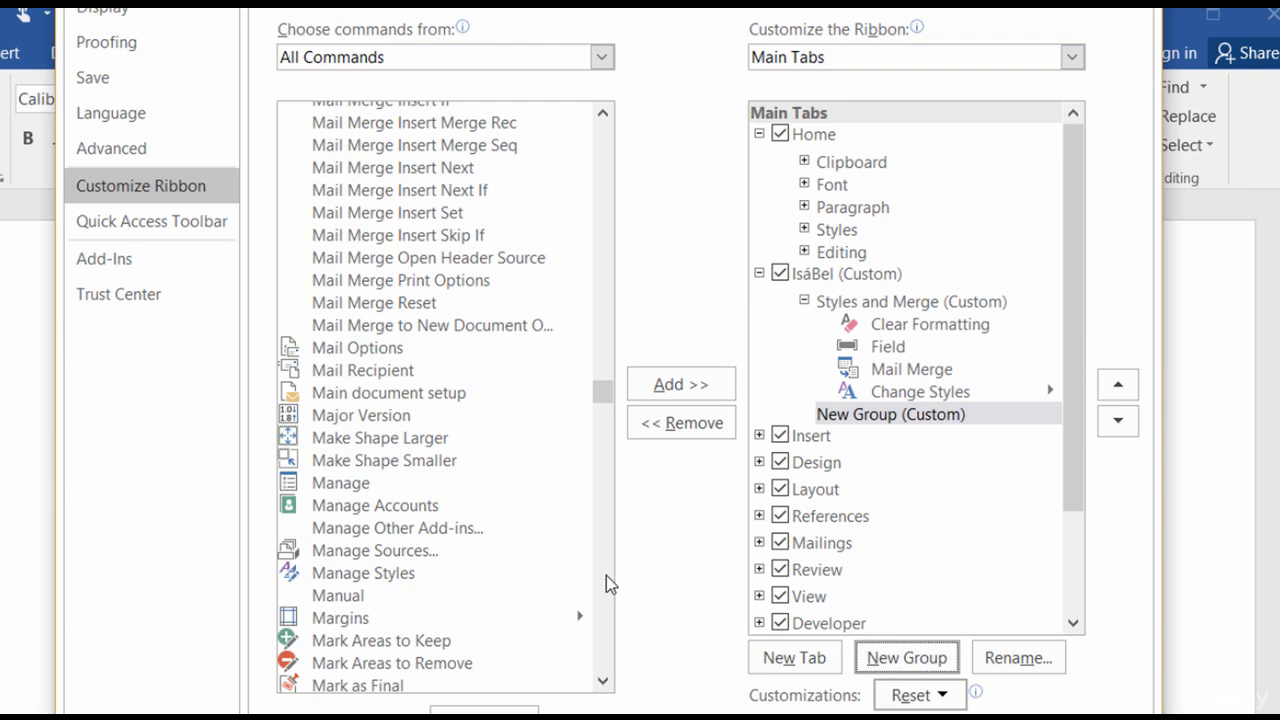
{"action": "left_click", "coordinate": [609, 584]}
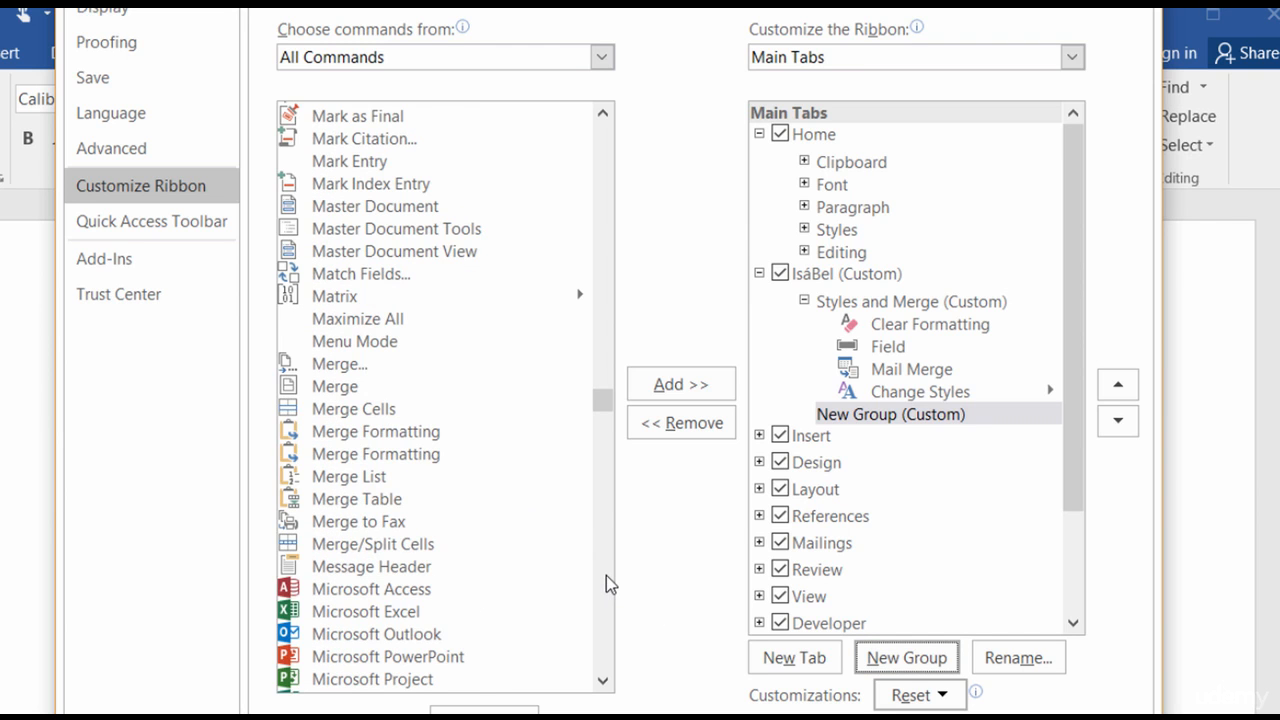
{"action": "left_click", "coordinate": [610, 584]}
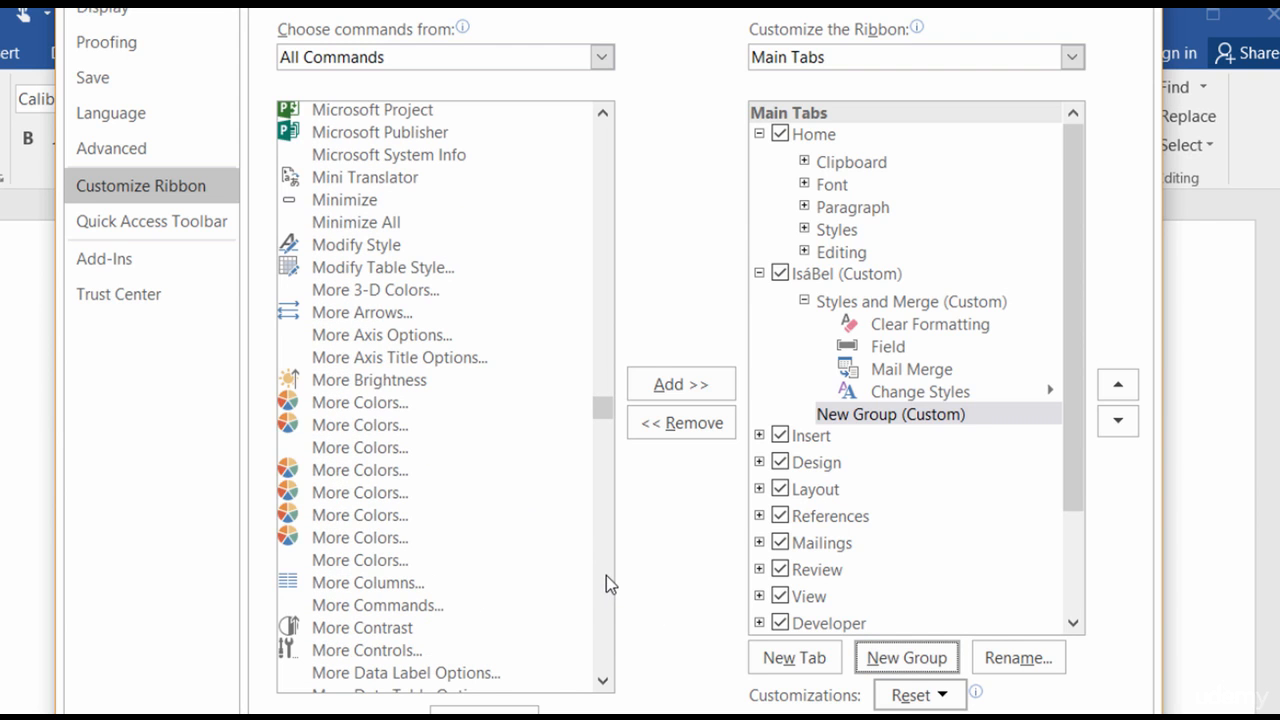
{"action": "left_click", "coordinate": [610, 584]}
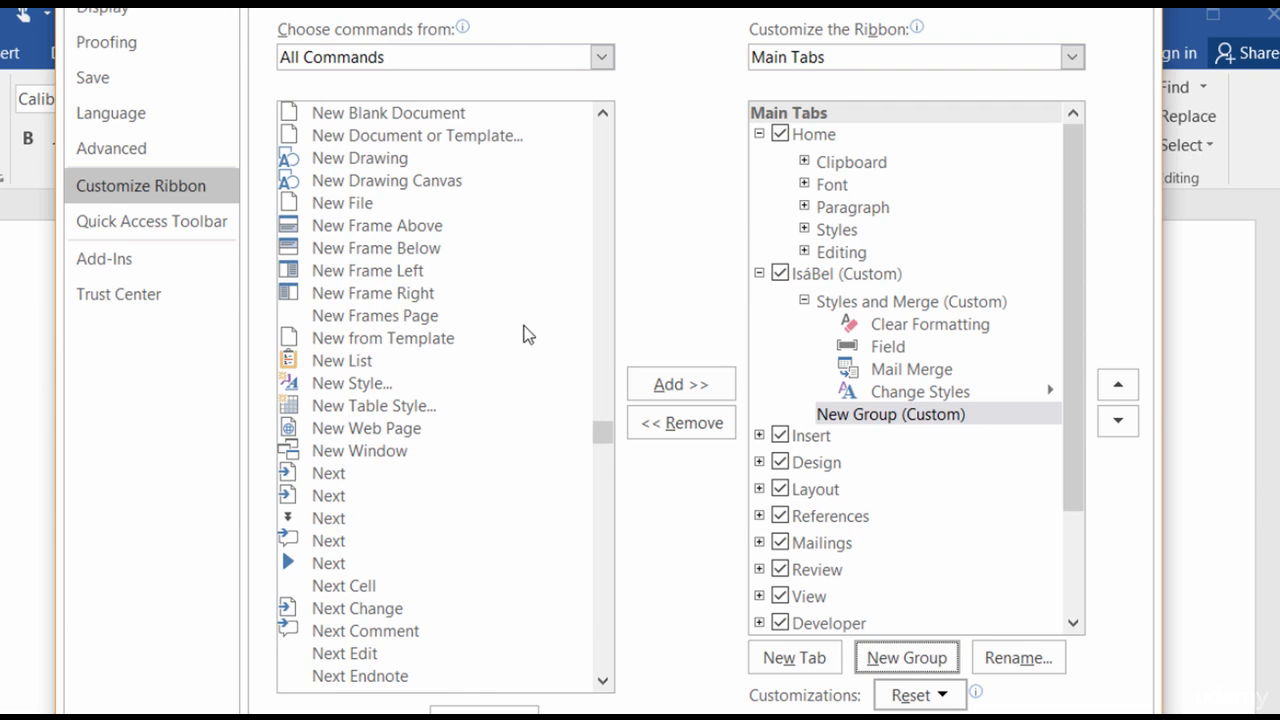
{"action": "left_click", "coordinate": [430, 114]}
{"action": "left_click", "coordinate": [666, 386]}
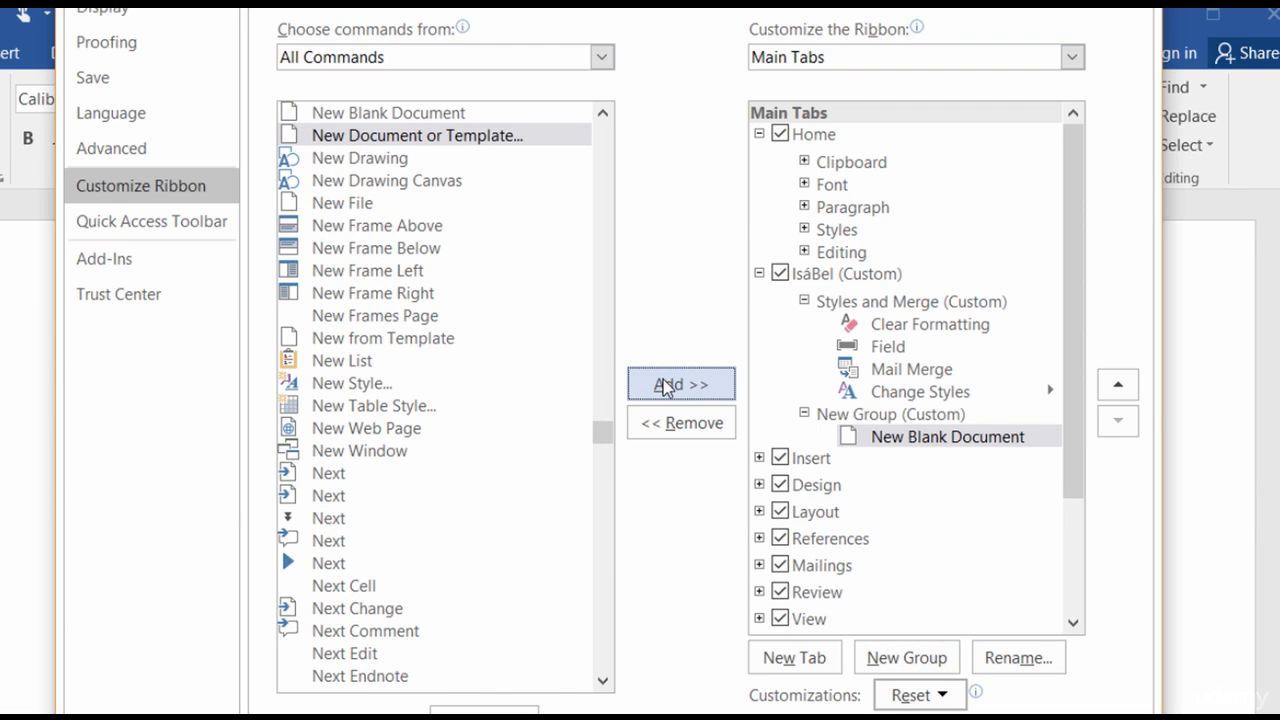
Add the Next Endnote command and the Next Footnote command with a submenu to the new group, below New Blank Document
{"action": "left_click", "coordinate": [424, 679]}
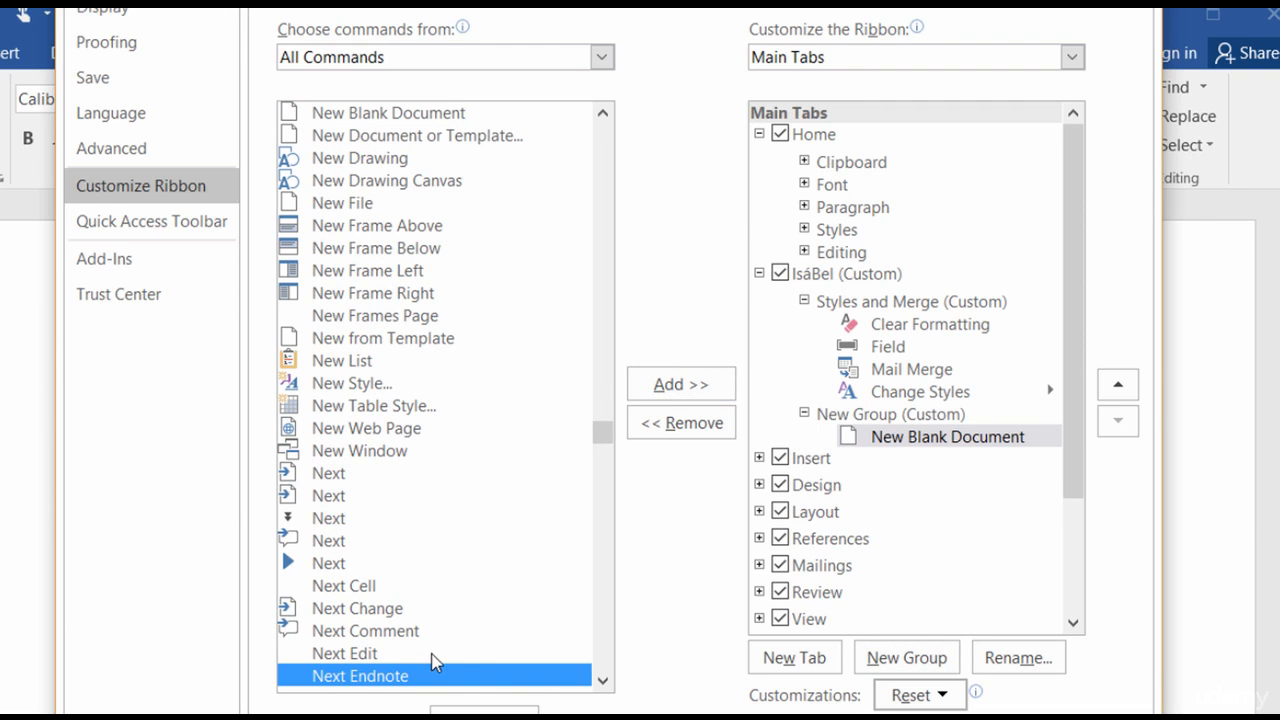
{"action": "left_click", "coordinate": [684, 385]}
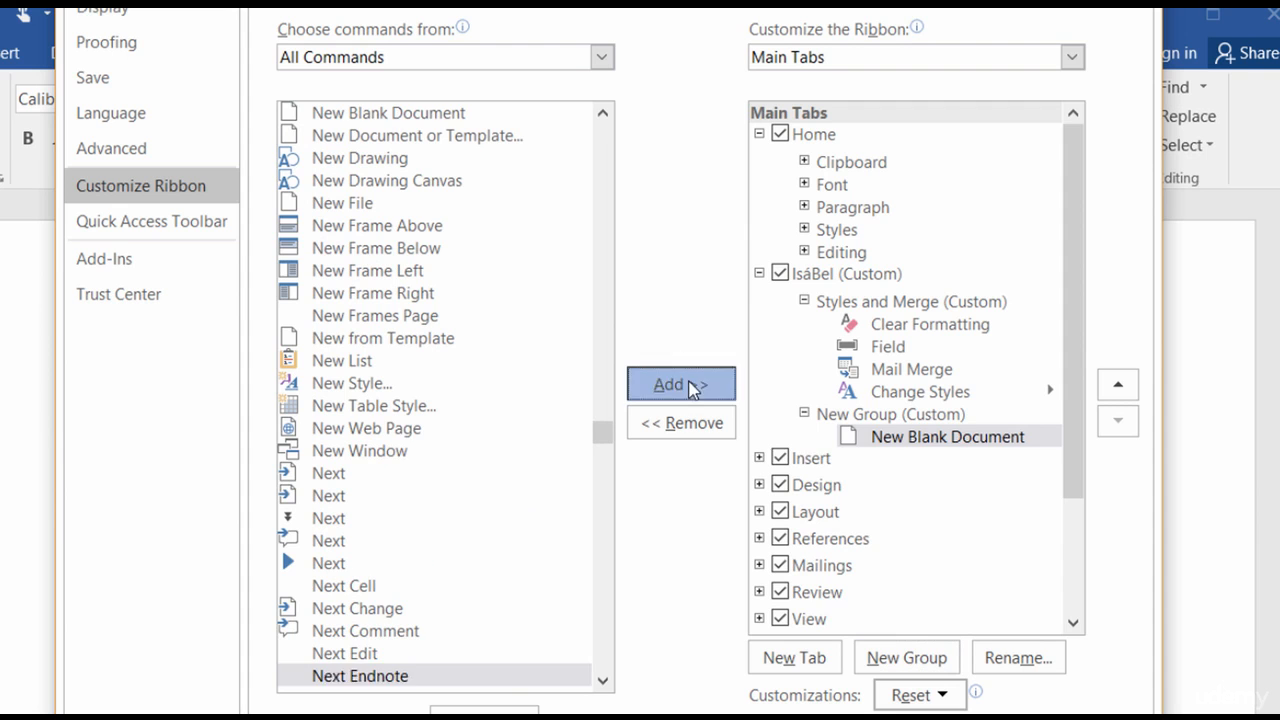
{"action": "left_click", "coordinate": [603, 681]}
{"action": "left_click", "coordinate": [604, 682]}
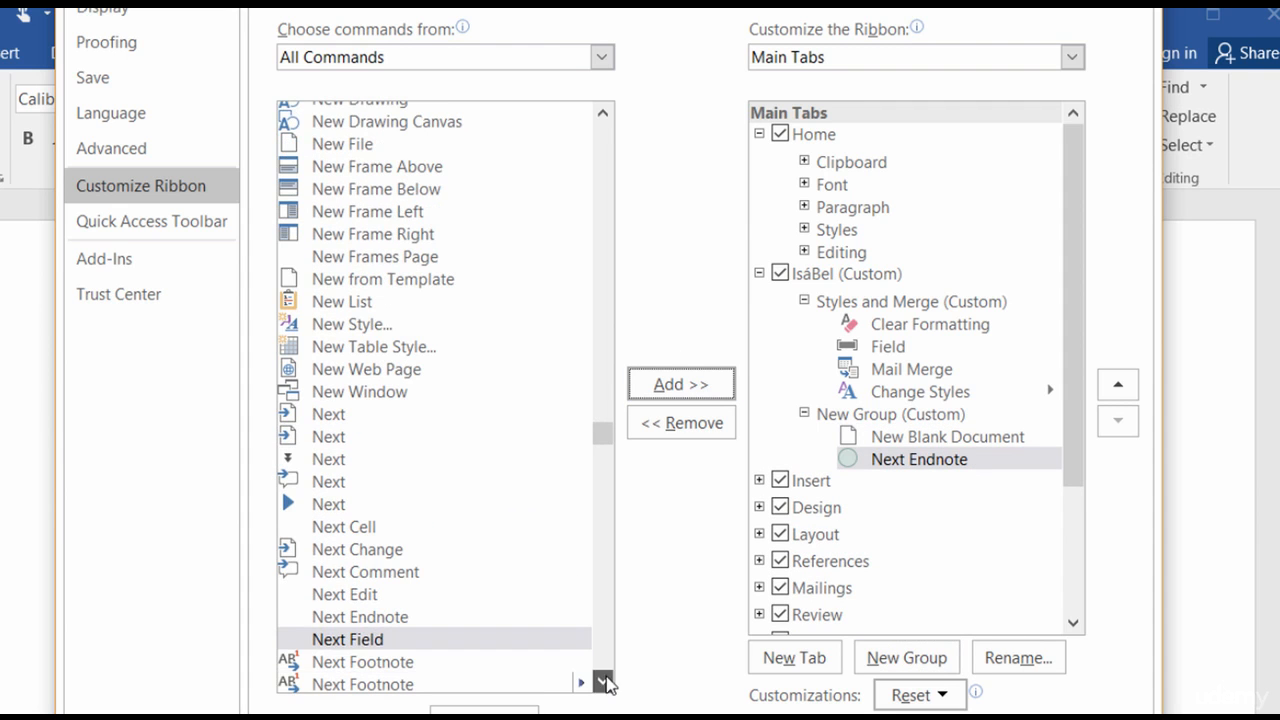
{"action": "left_click", "coordinate": [459, 667]}
{"action": "left_click", "coordinate": [493, 686]}
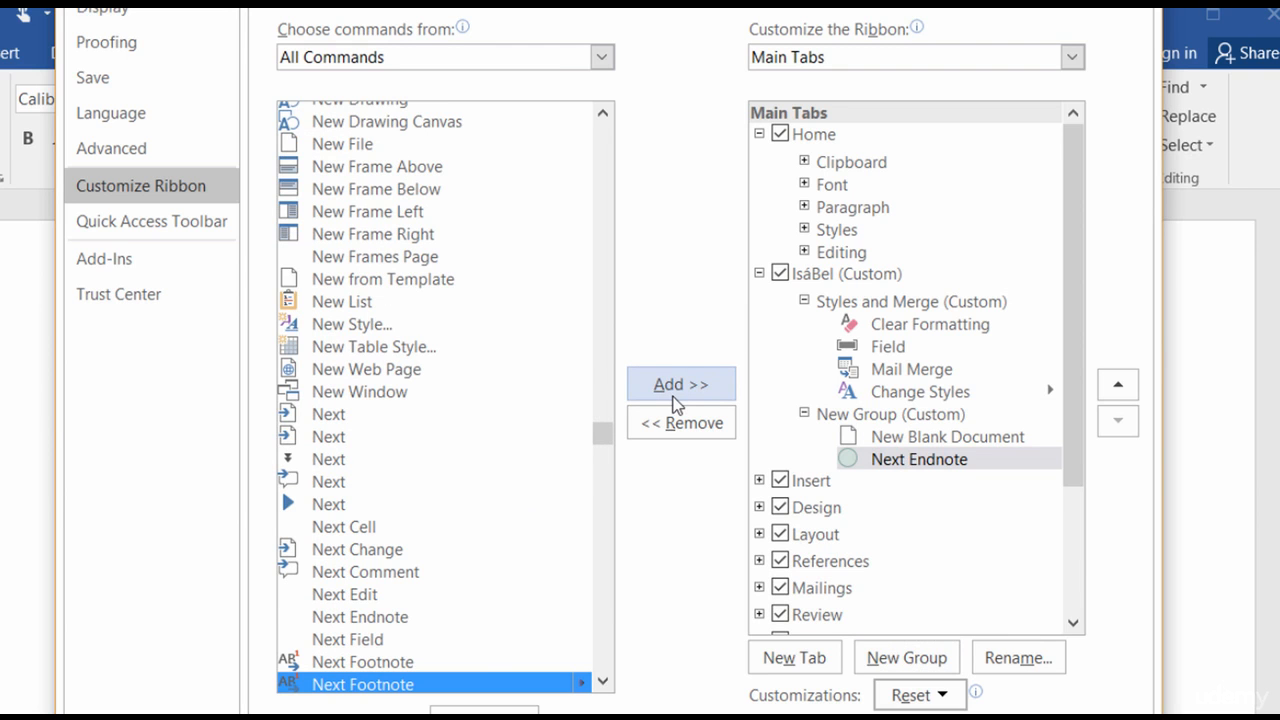
{"action": "left_click", "coordinate": [676, 400]}
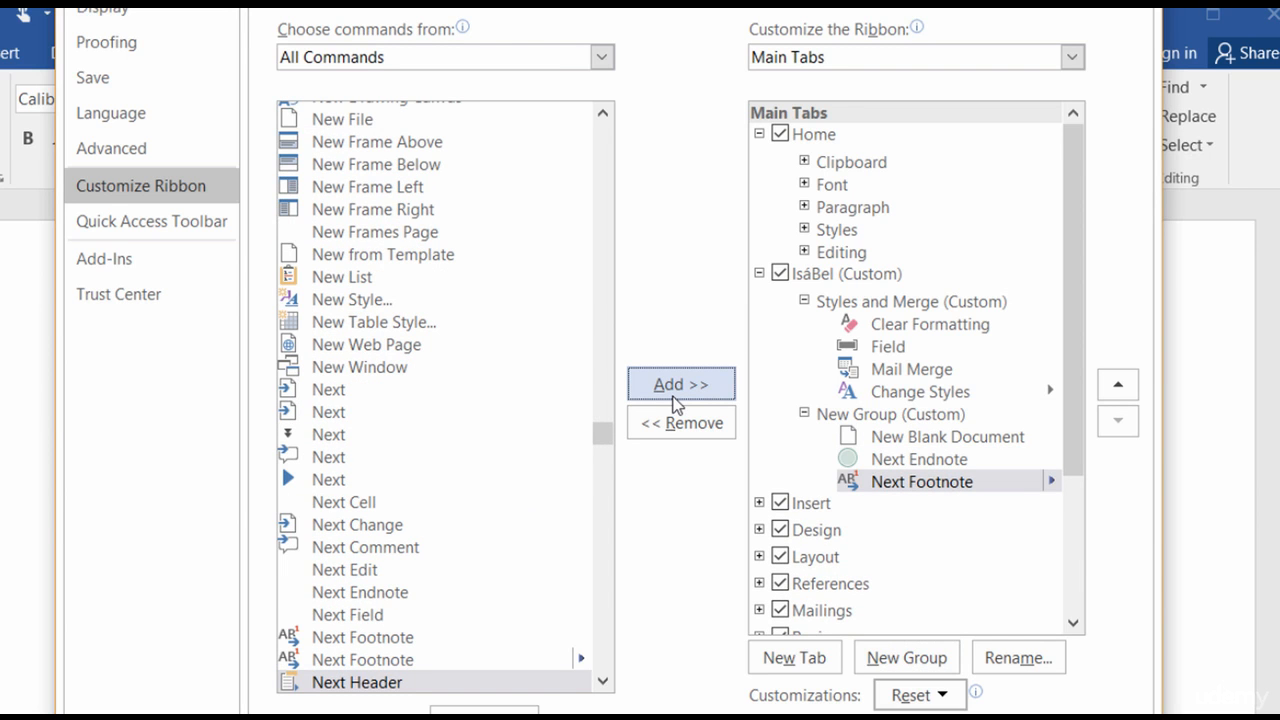
Add the New Style command to the Styles and Merge group, below Change Styles
{"action": "left_click", "coordinate": [884, 304]}
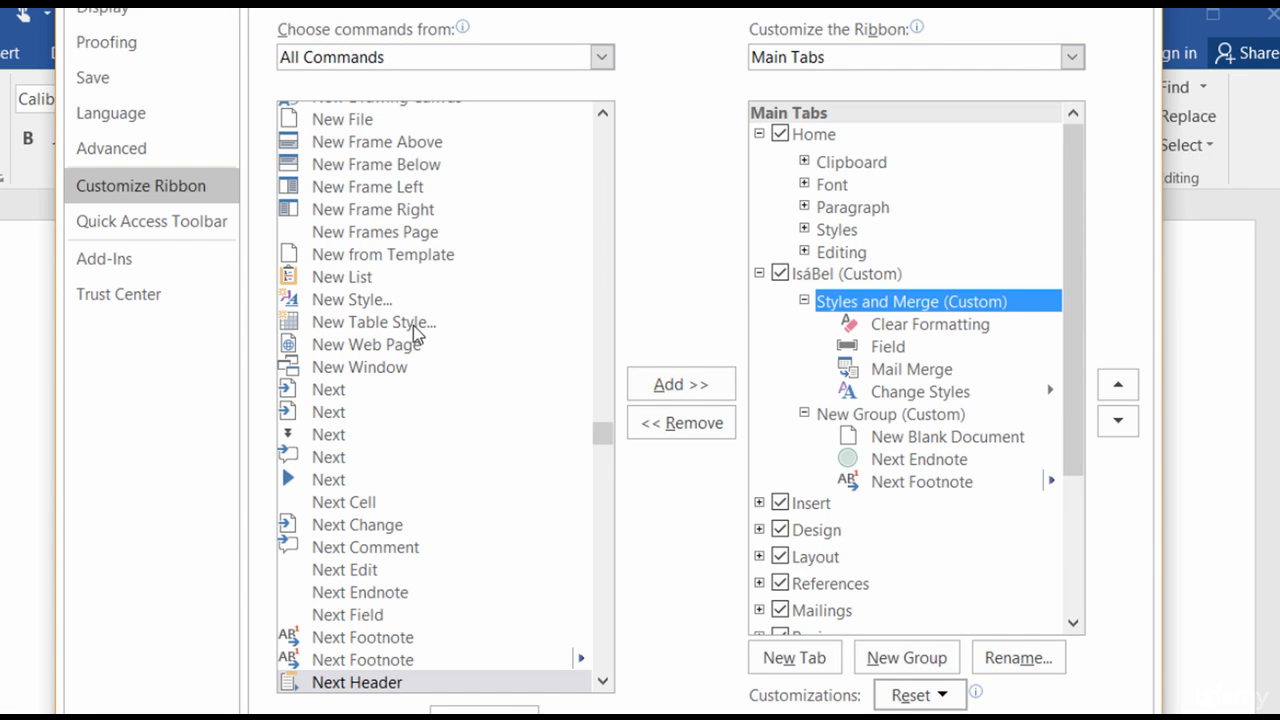
{"action": "left_click", "coordinate": [351, 308]}
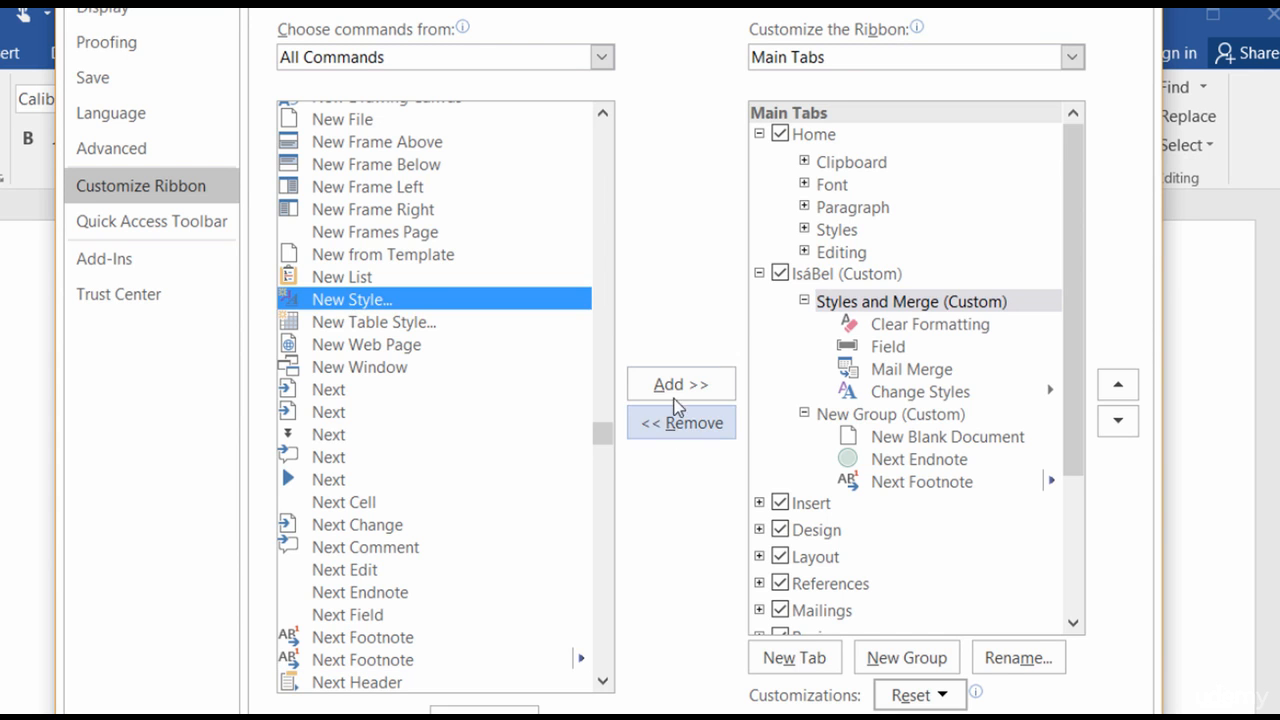
{"action": "left_click", "coordinate": [668, 384]}
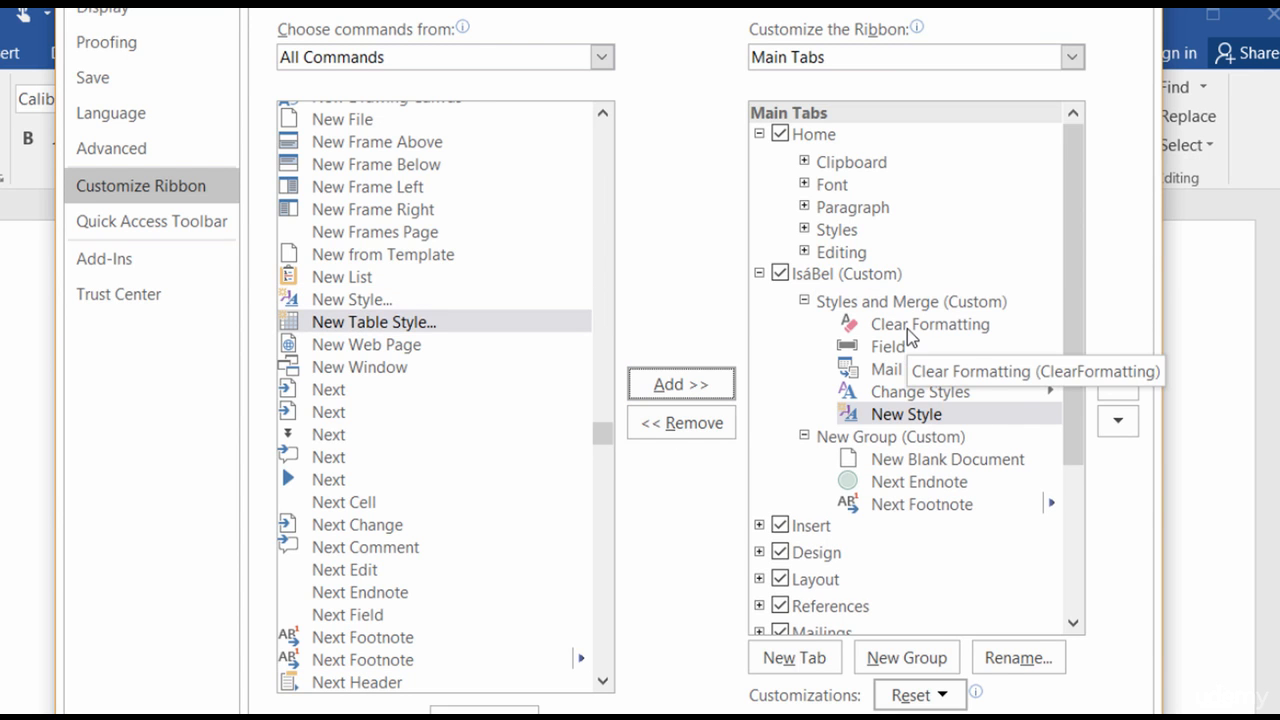
Rename the custom tab's second group as "Docs and Ref"
{"action": "left_click", "coordinate": [912, 437]}
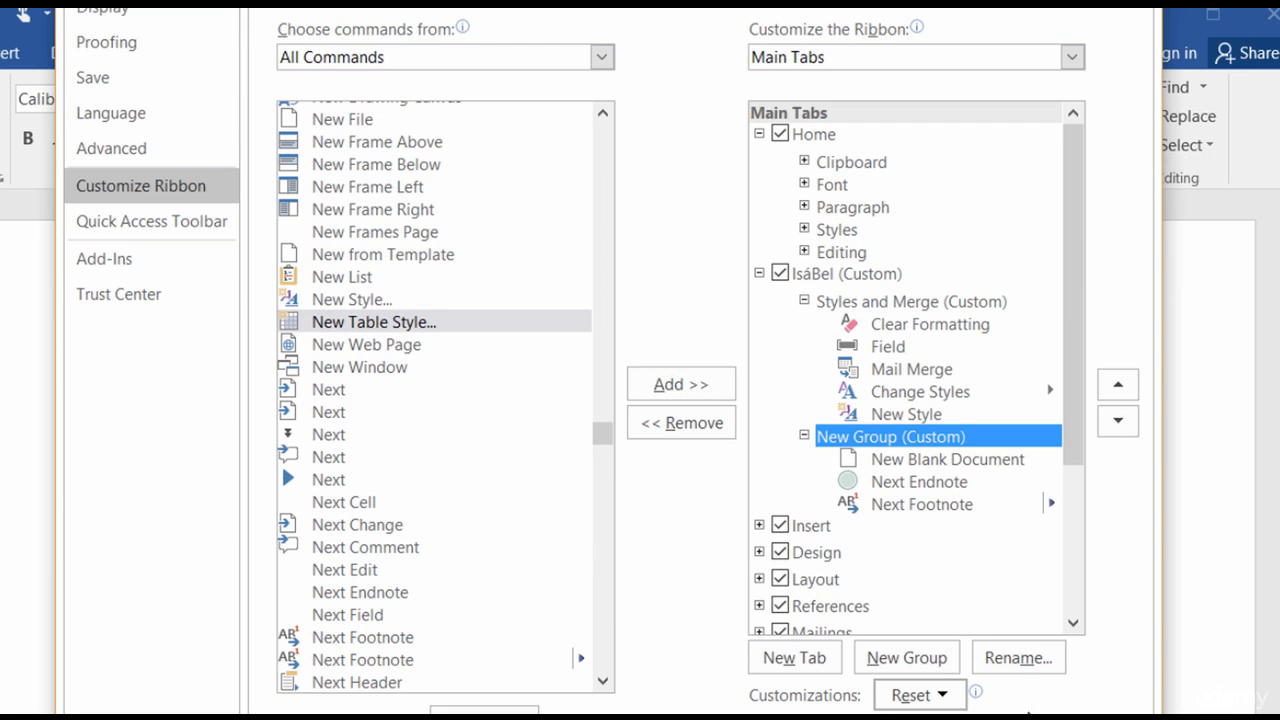
{"action": "left_click", "coordinate": [1018, 660]}
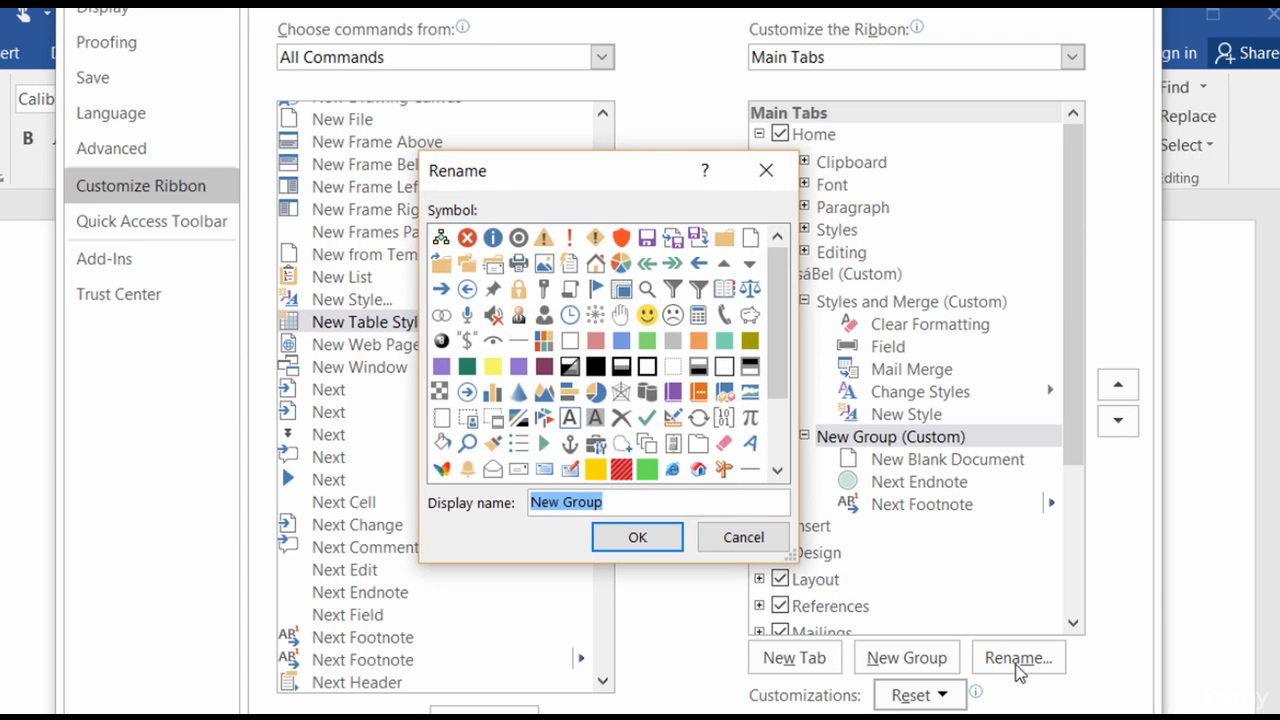
{"action": "key", "text": "BackSpace"}
{"action": "type", "text": "Doc"}
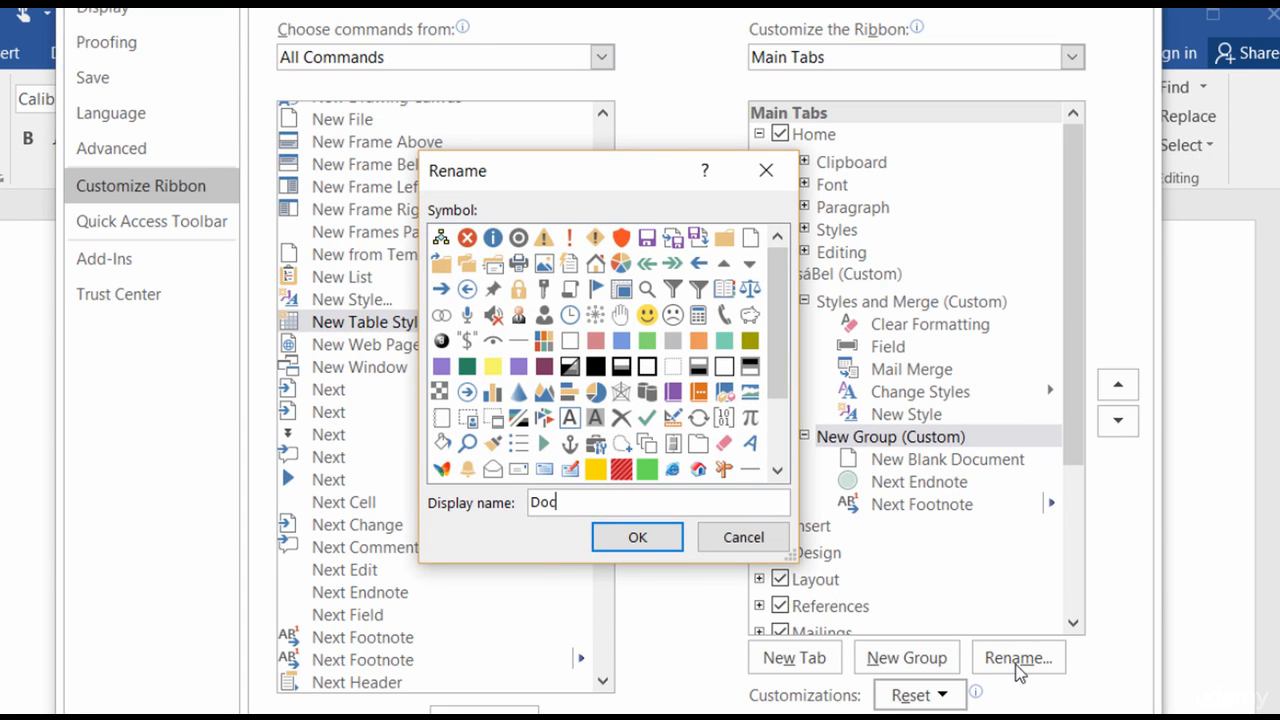
{"action": "type", "text": "s and Ref"}
{"action": "left_click", "coordinate": [614, 545]}
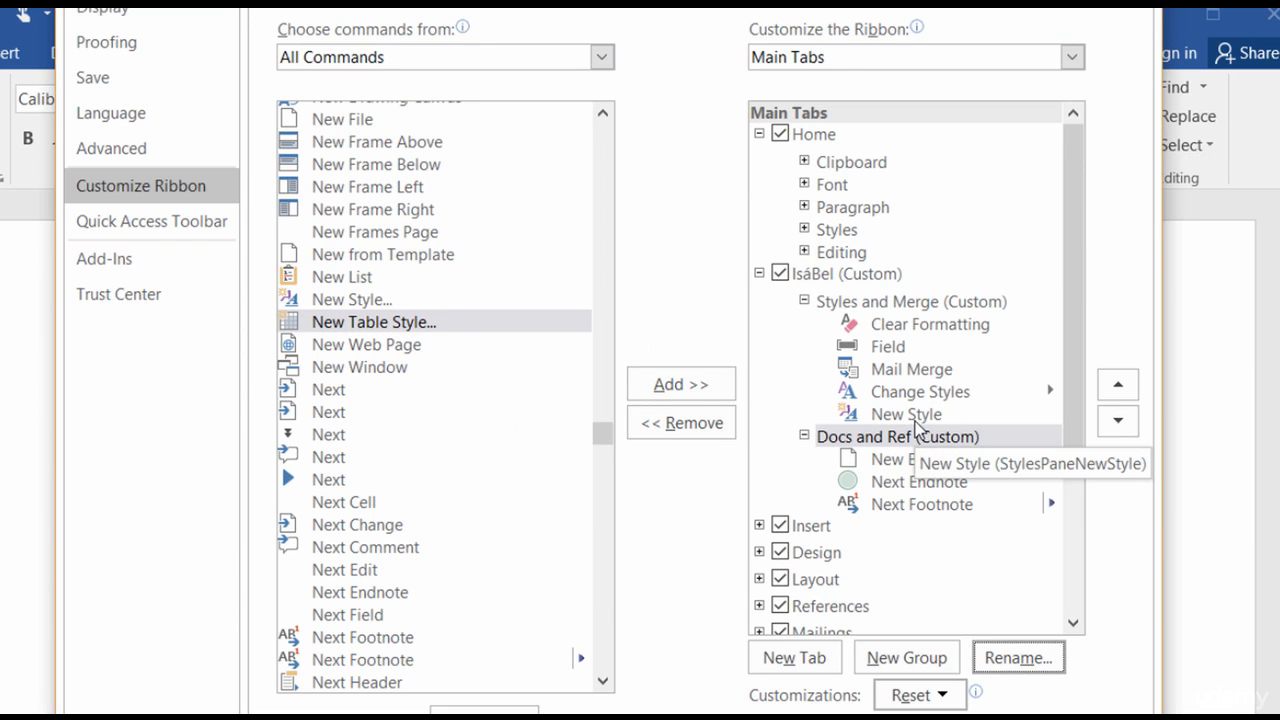
Move the Clear Formatting command to the end of the Styles and Merge group, below New Style
{"action": "left_click", "coordinate": [968, 330]}
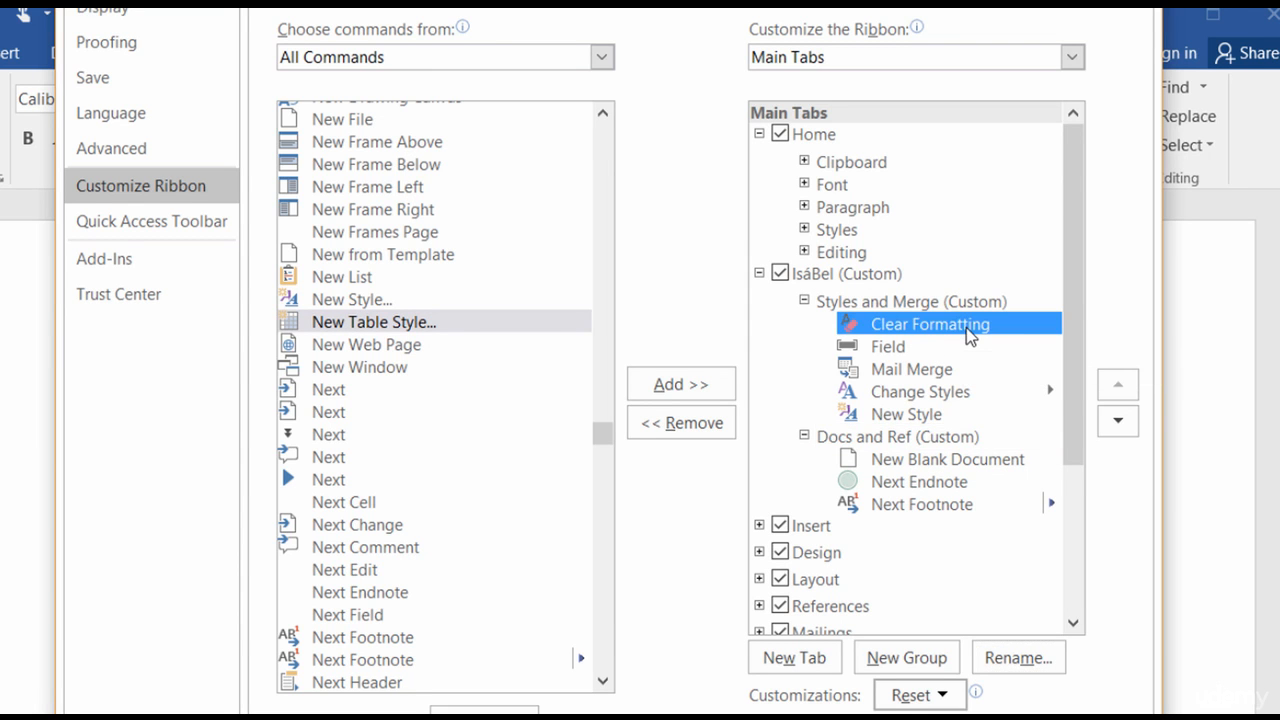
{"action": "left_click", "coordinate": [1118, 424]}
{"action": "left_click", "coordinate": [1118, 424]}
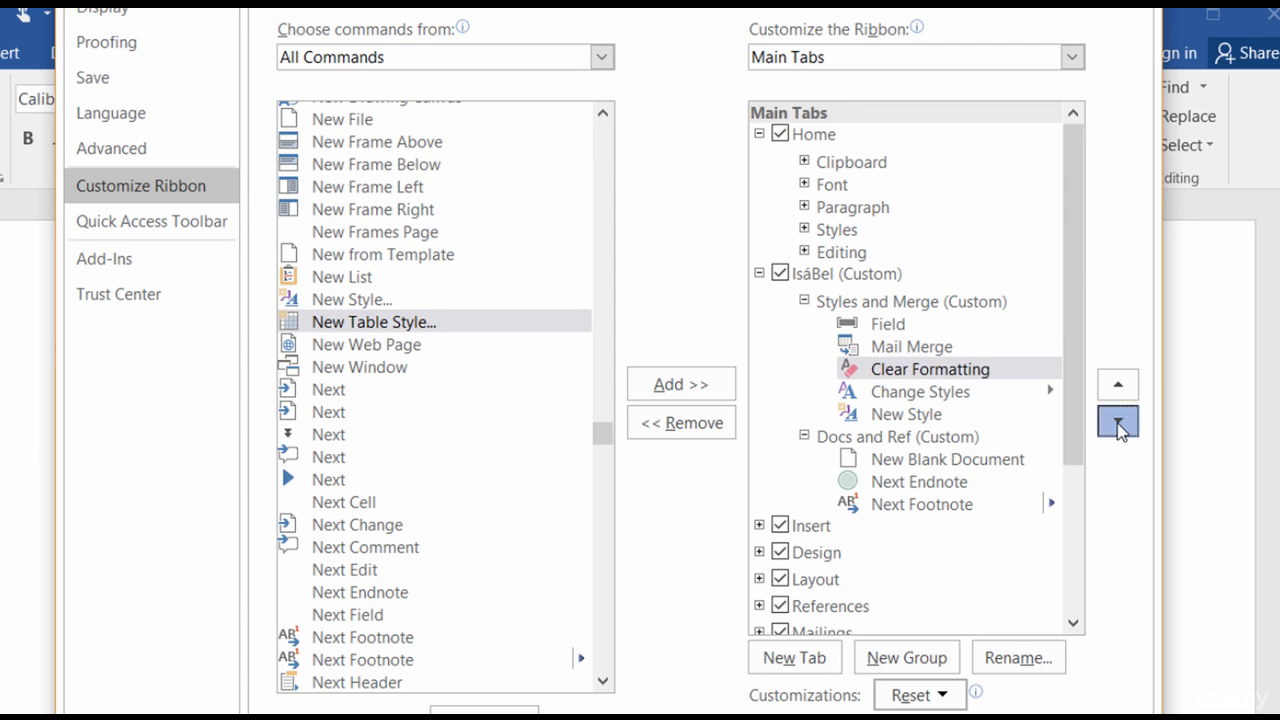
{"action": "left_click", "coordinate": [1118, 424]}
{"action": "left_click", "coordinate": [1118, 424]}
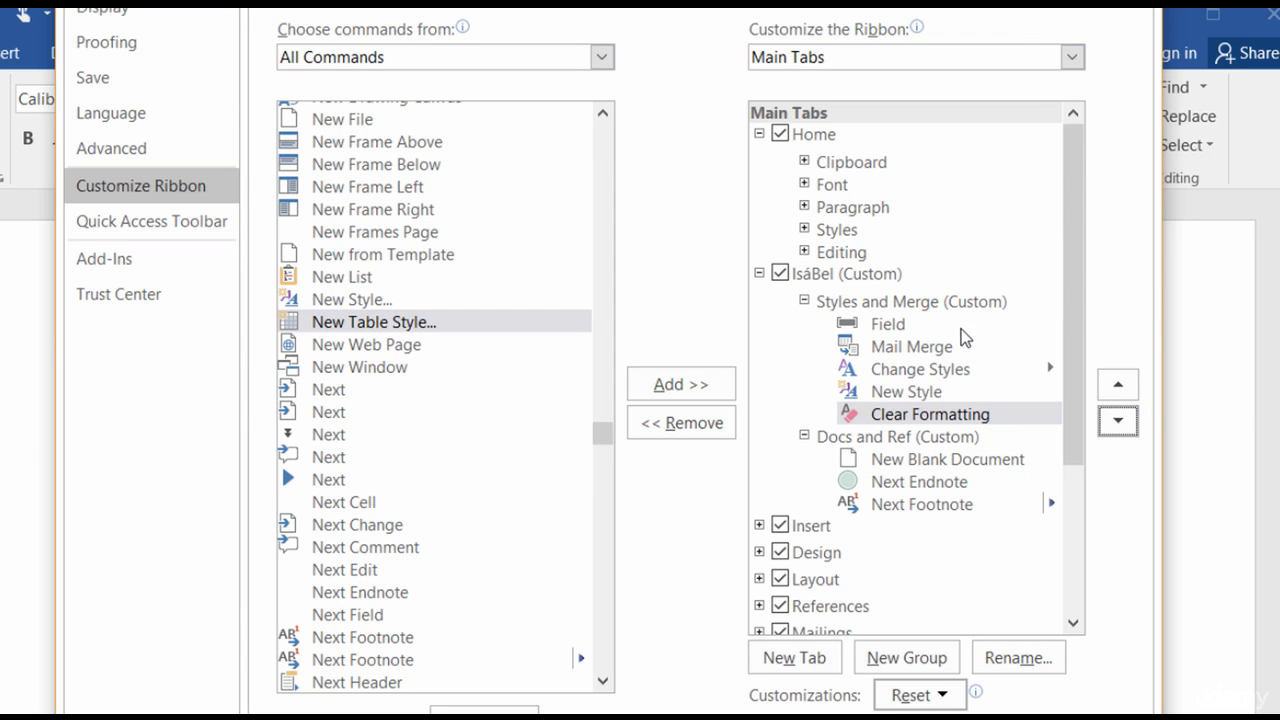
Place the personal custom tab ahead of Home, apply the customizations and display that tab on the ribbon
{"action": "left_click", "coordinate": [888, 284]}
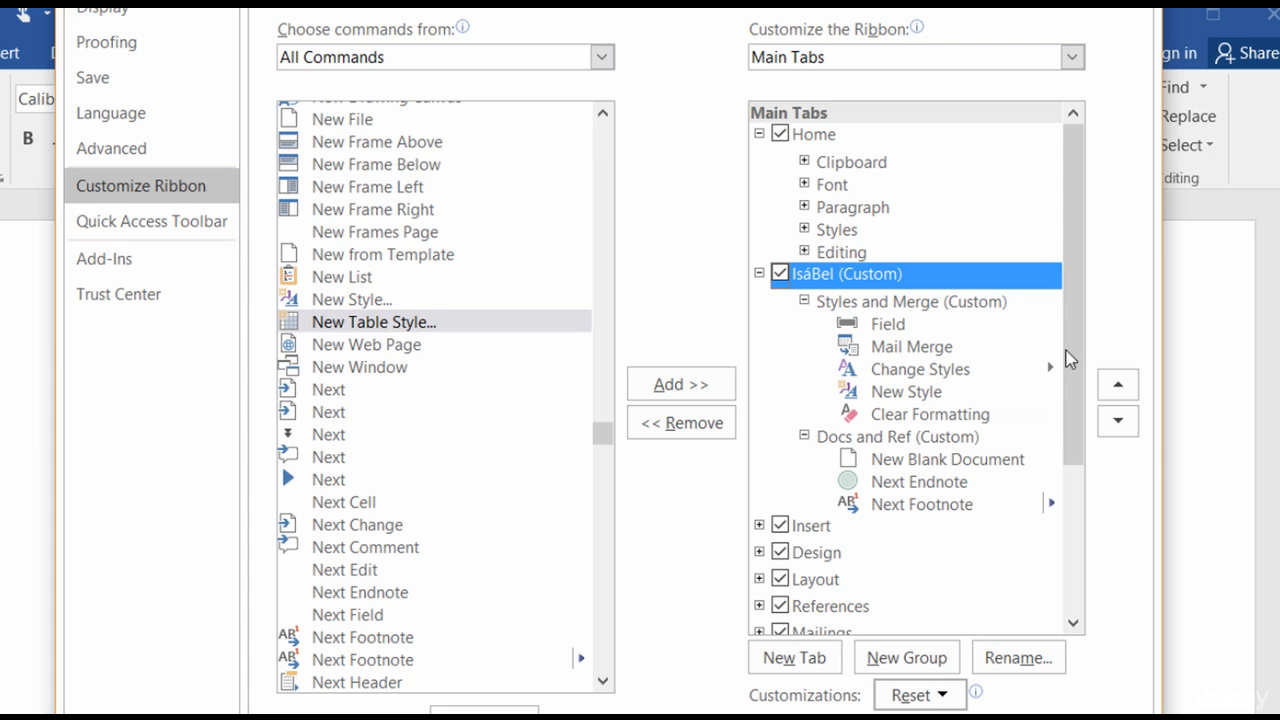
{"action": "left_click", "coordinate": [1119, 386]}
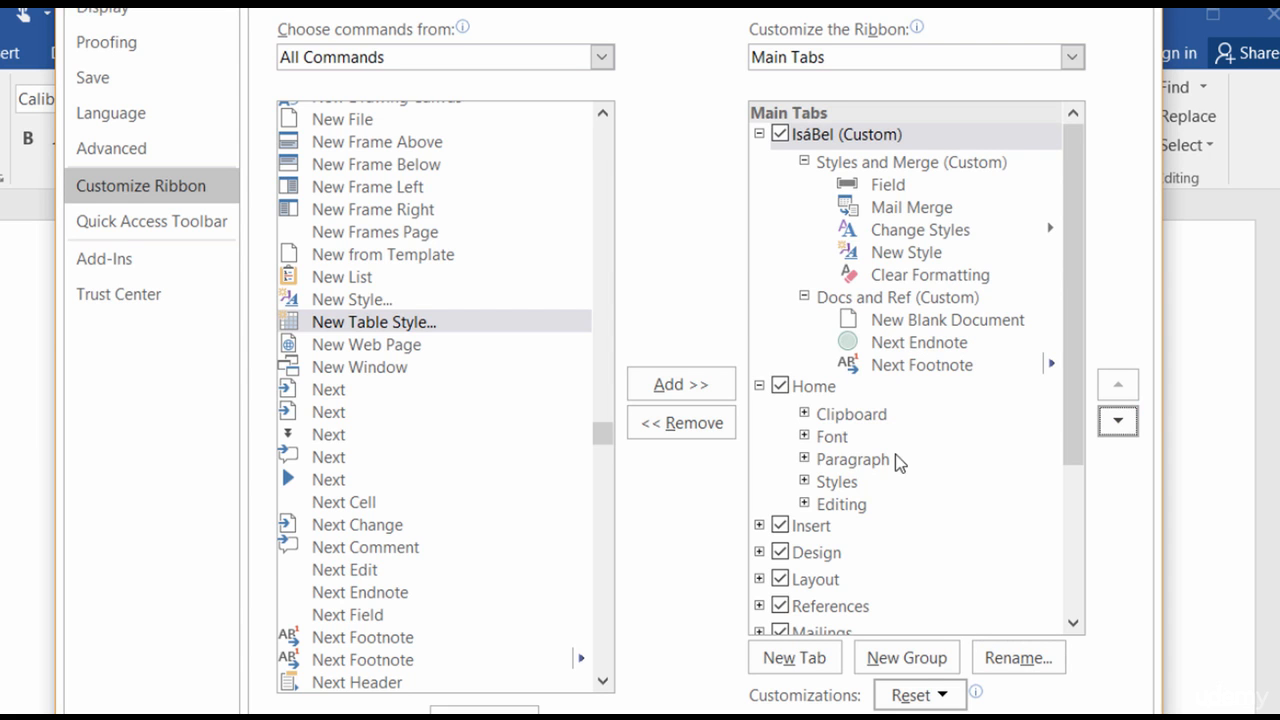
{"action": "left_click", "coordinate": [985, 718]}
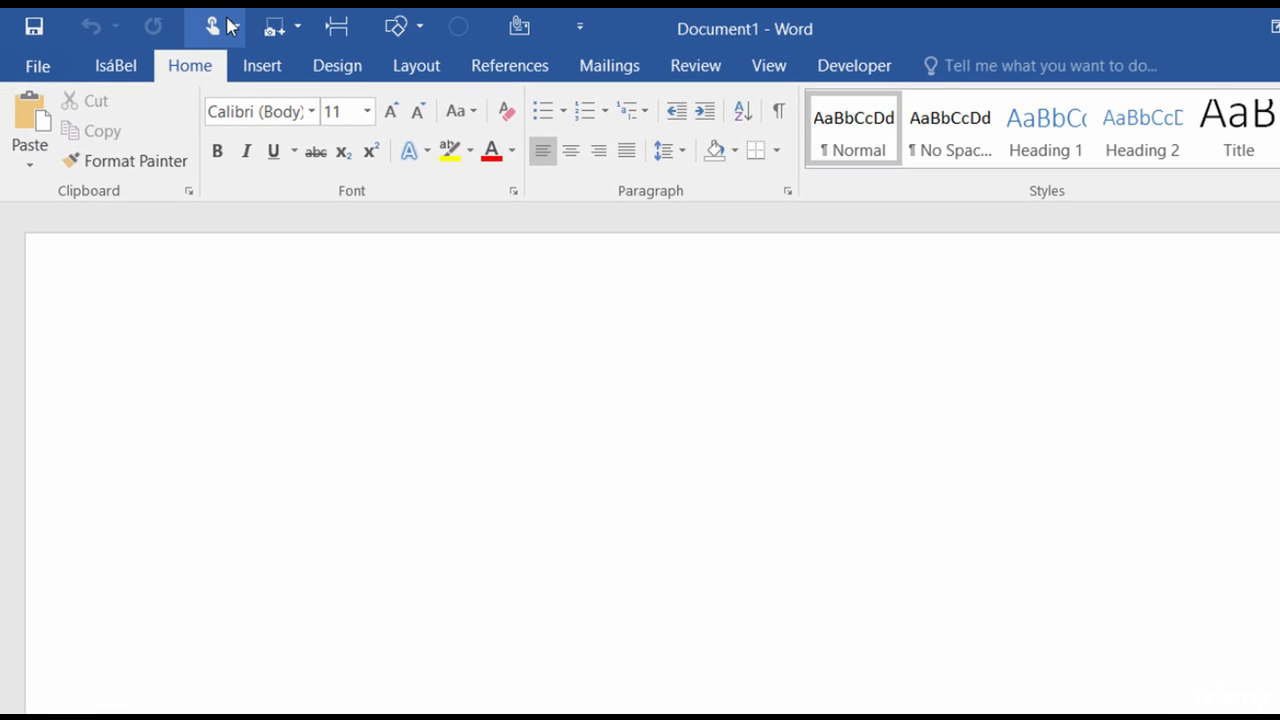
{"action": "left_click", "coordinate": [116, 64]}
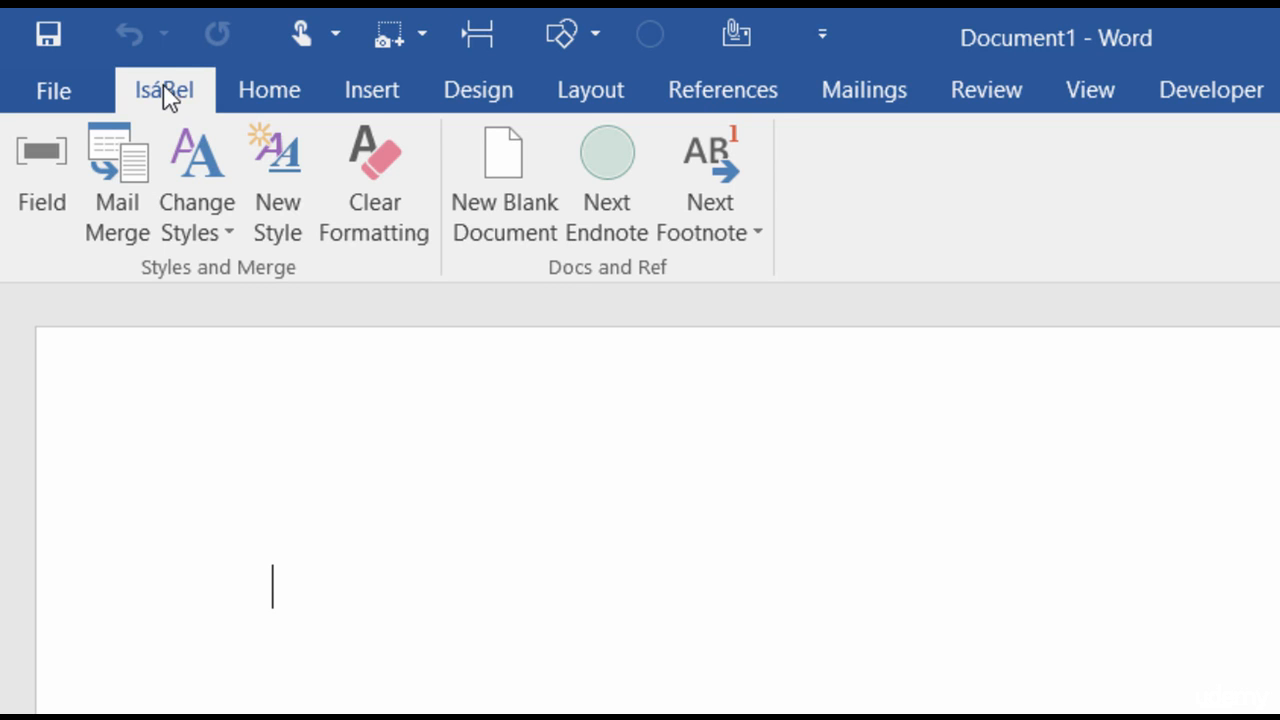
Export all customizations from the ribbon customization options to the file Word Customizations.exportedUI
{"action": "right_click", "coordinate": [907, 197]}
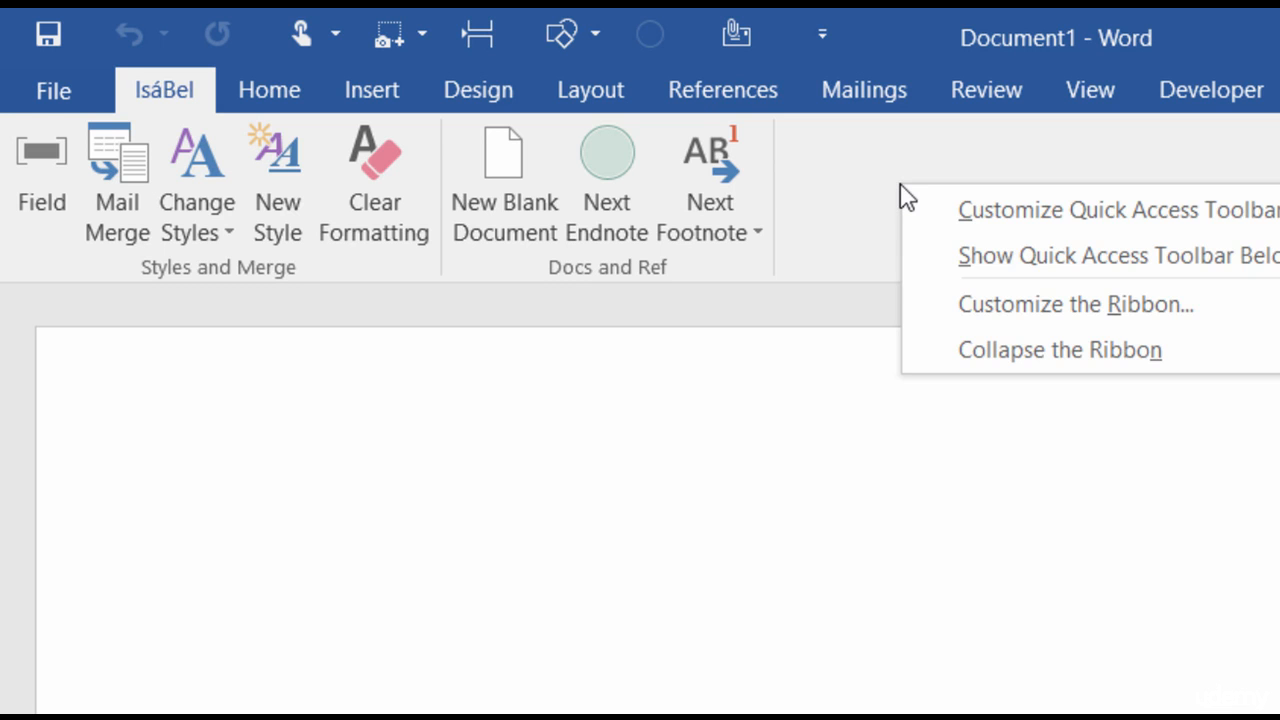
{"action": "left_click", "coordinate": [1076, 304]}
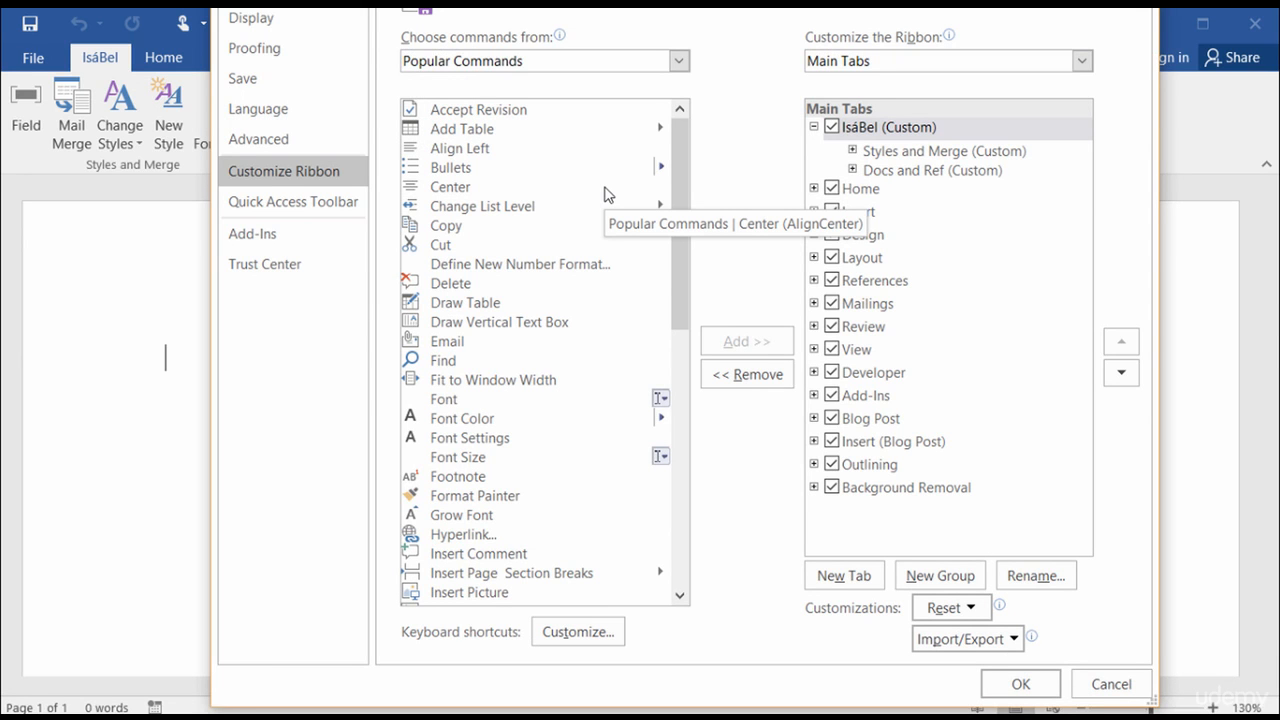
{"action": "left_click", "coordinate": [958, 643]}
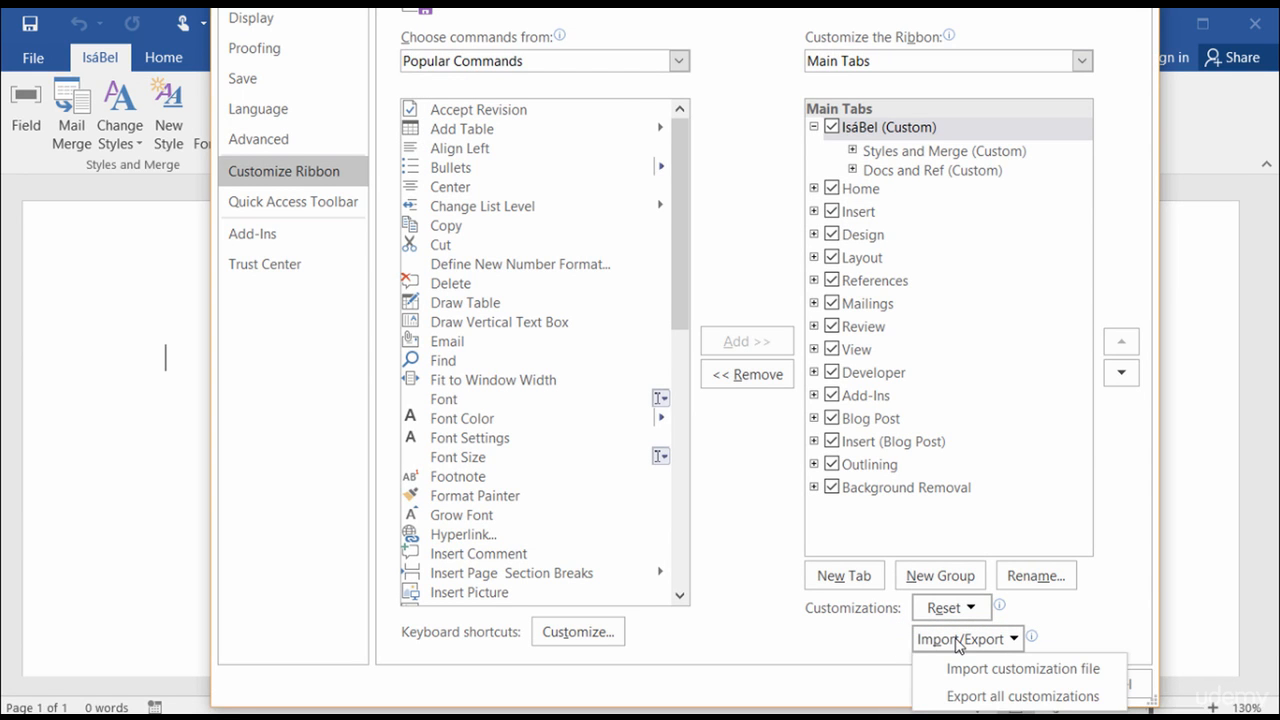
{"action": "left_click", "coordinate": [1022, 696]}
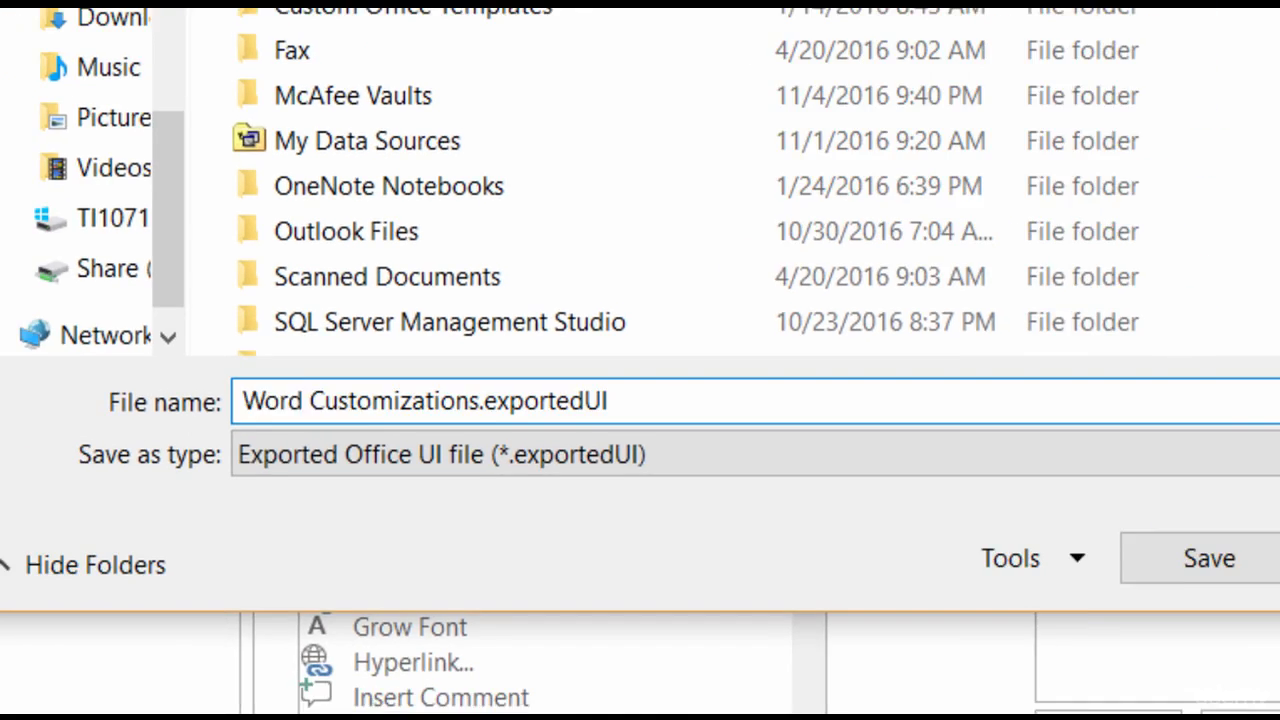
{"action": "left_click", "coordinate": [1250, 587]}
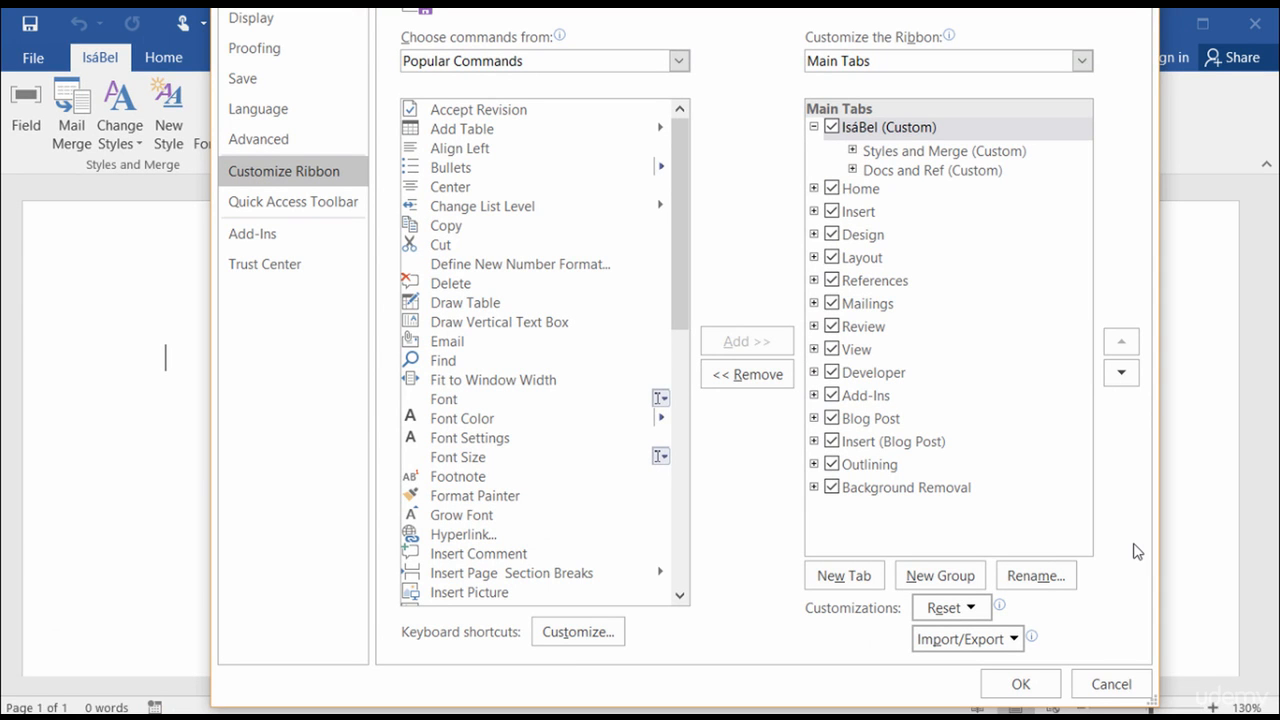
Review the import and export options, expand the Docs and Ref group and select its New Blank Document command
{"action": "left_click", "coordinate": [966, 639]}
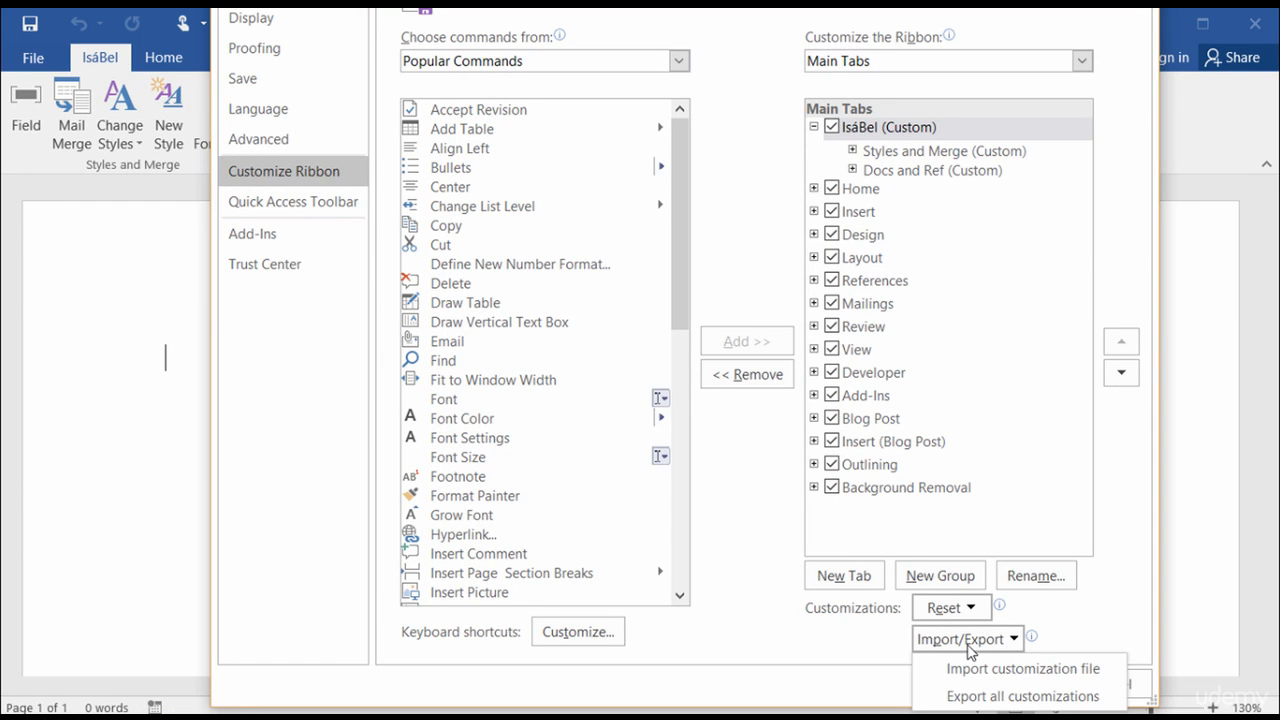
{"action": "left_click", "coordinate": [858, 136]}
{"action": "left_click", "coordinate": [858, 136]}
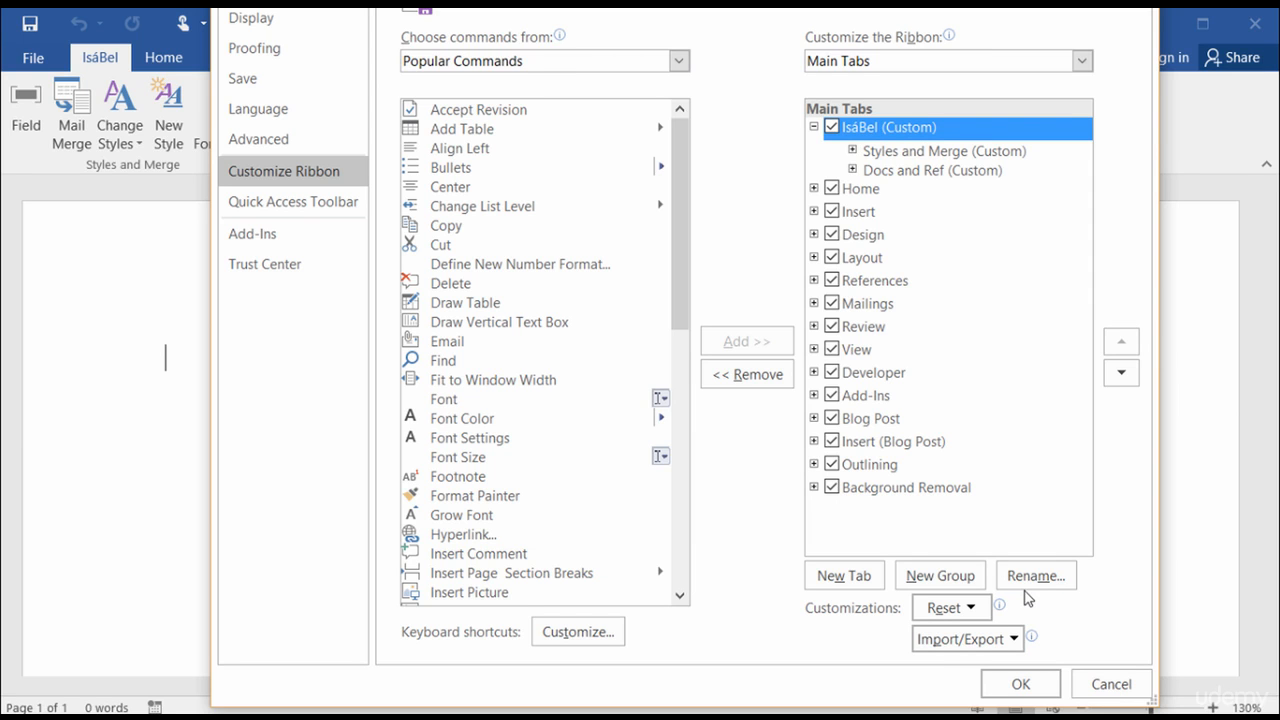
{"action": "left_click", "coordinate": [853, 170]}
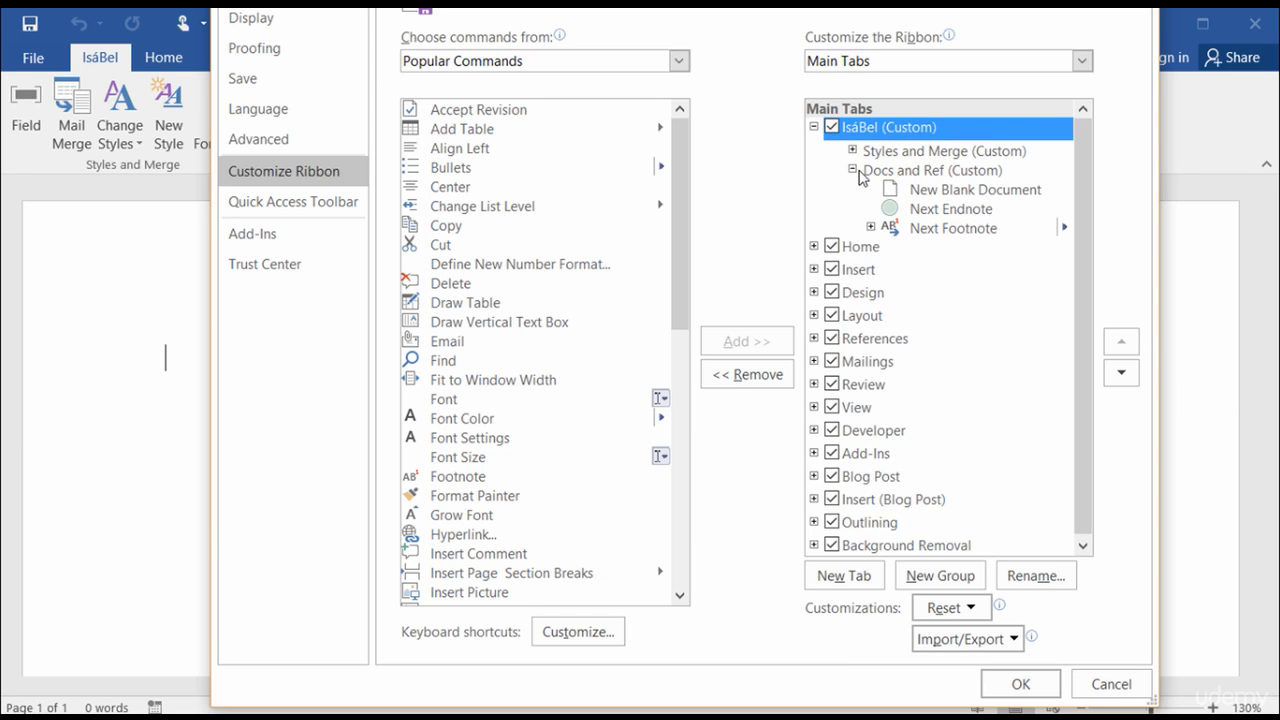
{"action": "left_click", "coordinate": [879, 176]}
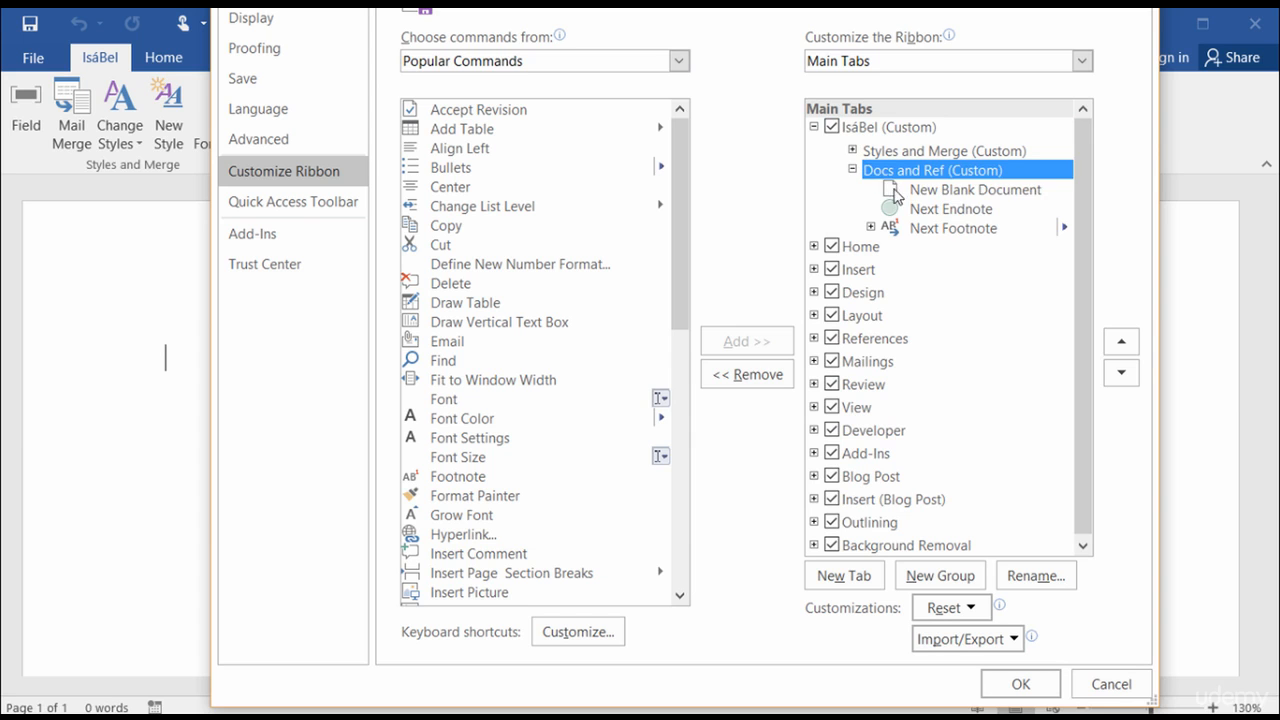
{"action": "left_click", "coordinate": [900, 196]}
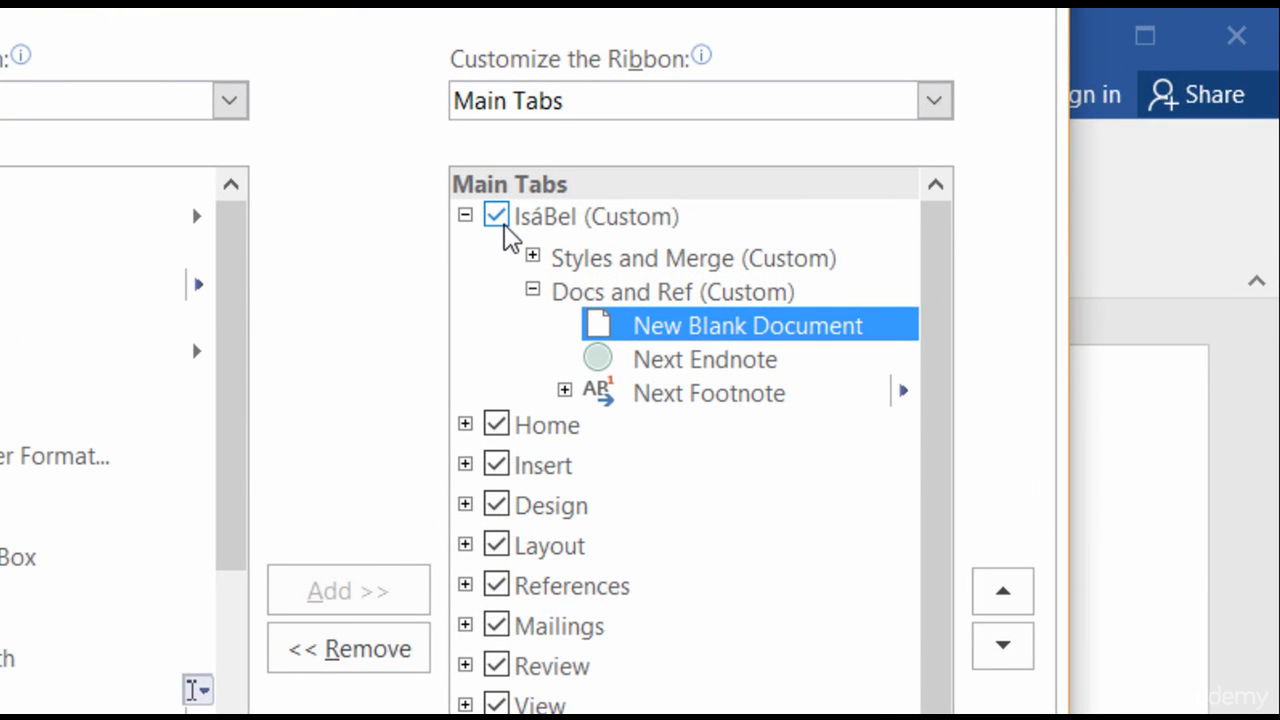
Toggle the personal custom tab off and back on, and start a reset of all customizations but decline the deletion
{"action": "left_click", "coordinate": [503, 224]}
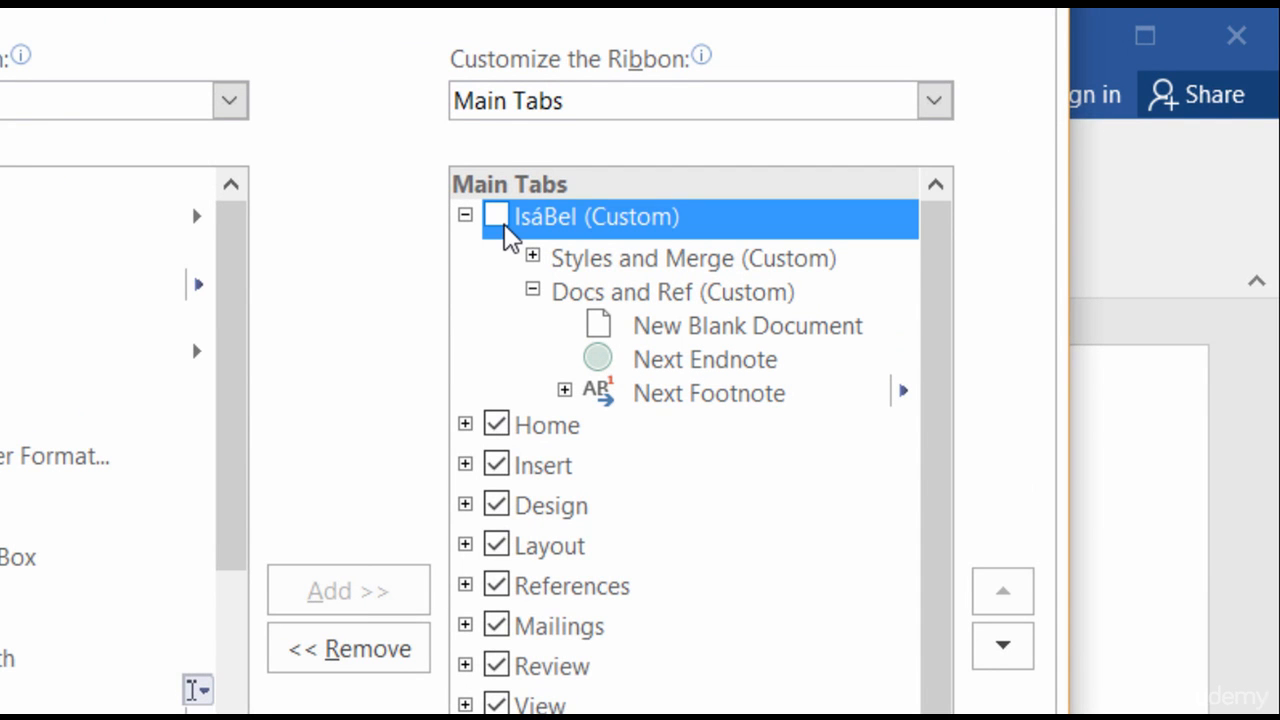
{"action": "left_click", "coordinate": [499, 220]}
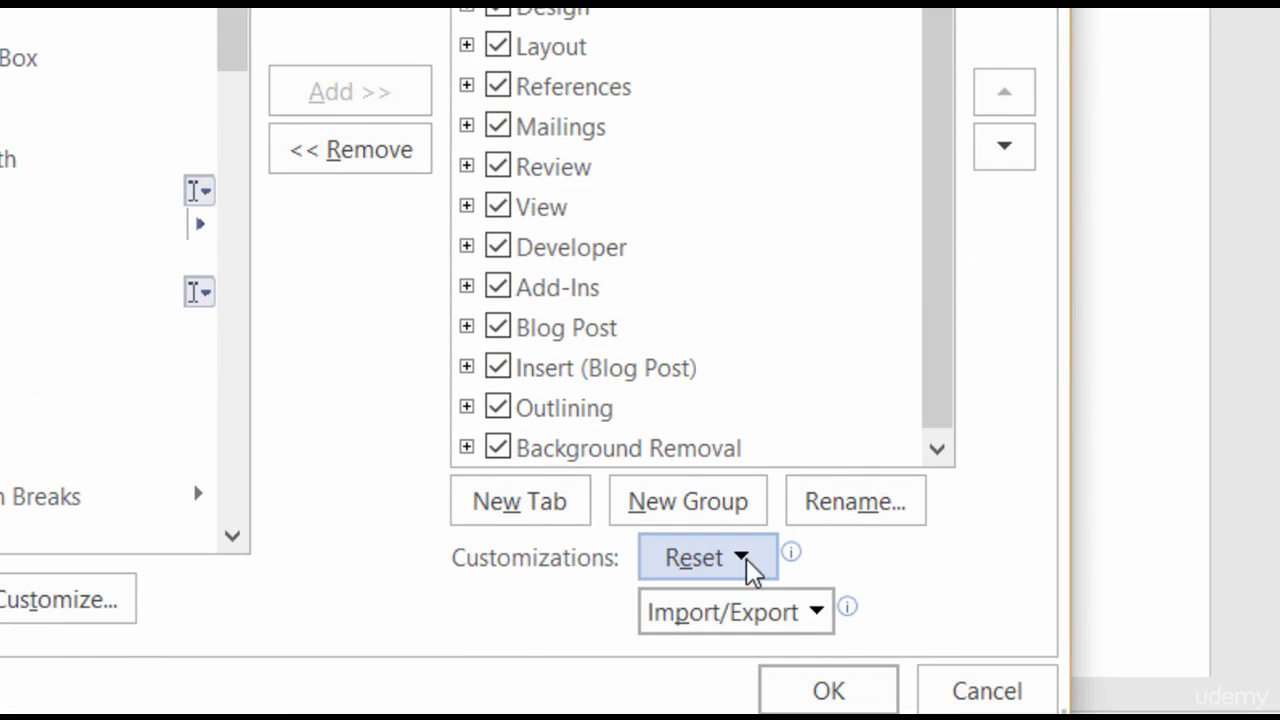
{"action": "left_click", "coordinate": [746, 708]}
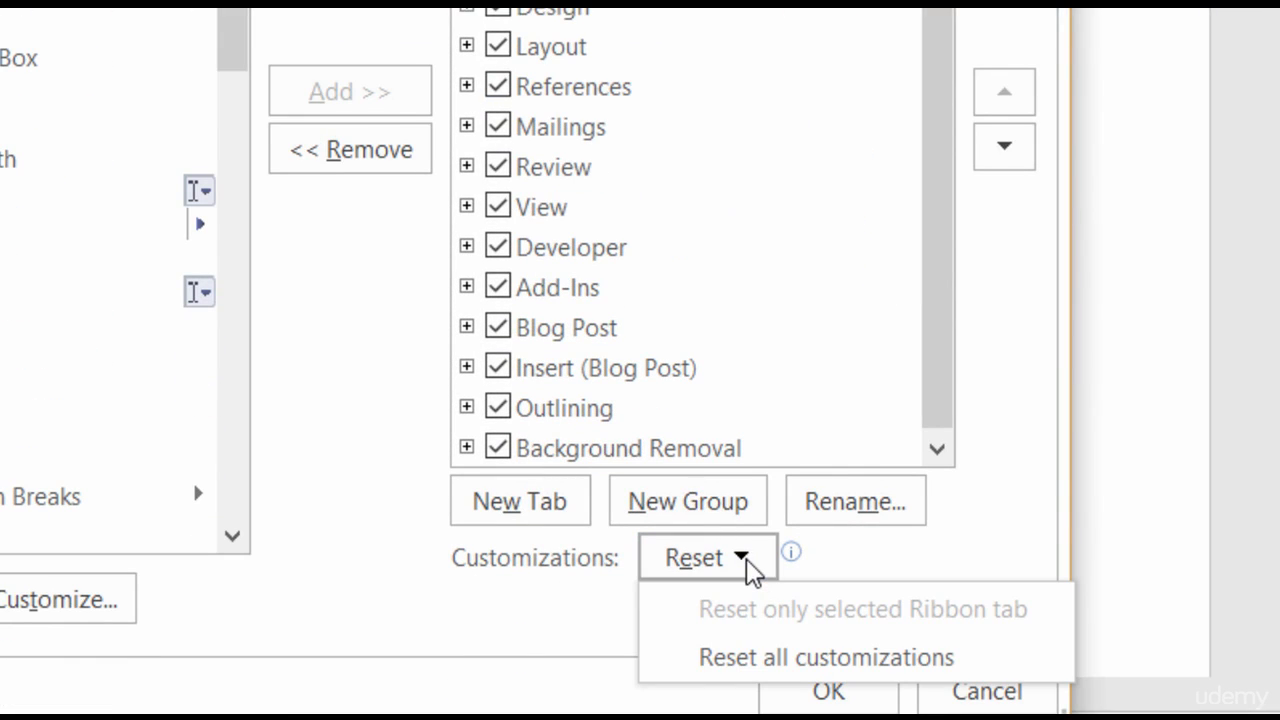
{"action": "left_click", "coordinate": [780, 658]}
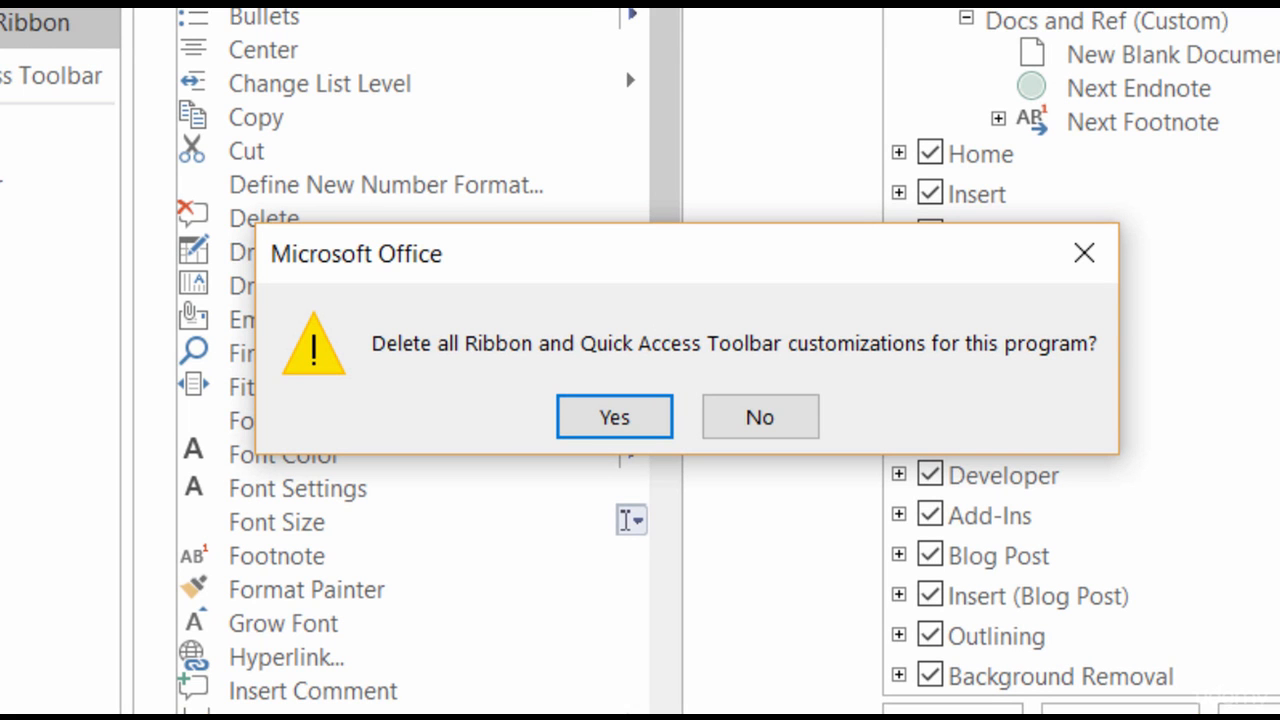
{"action": "left_click", "coordinate": [730, 432]}
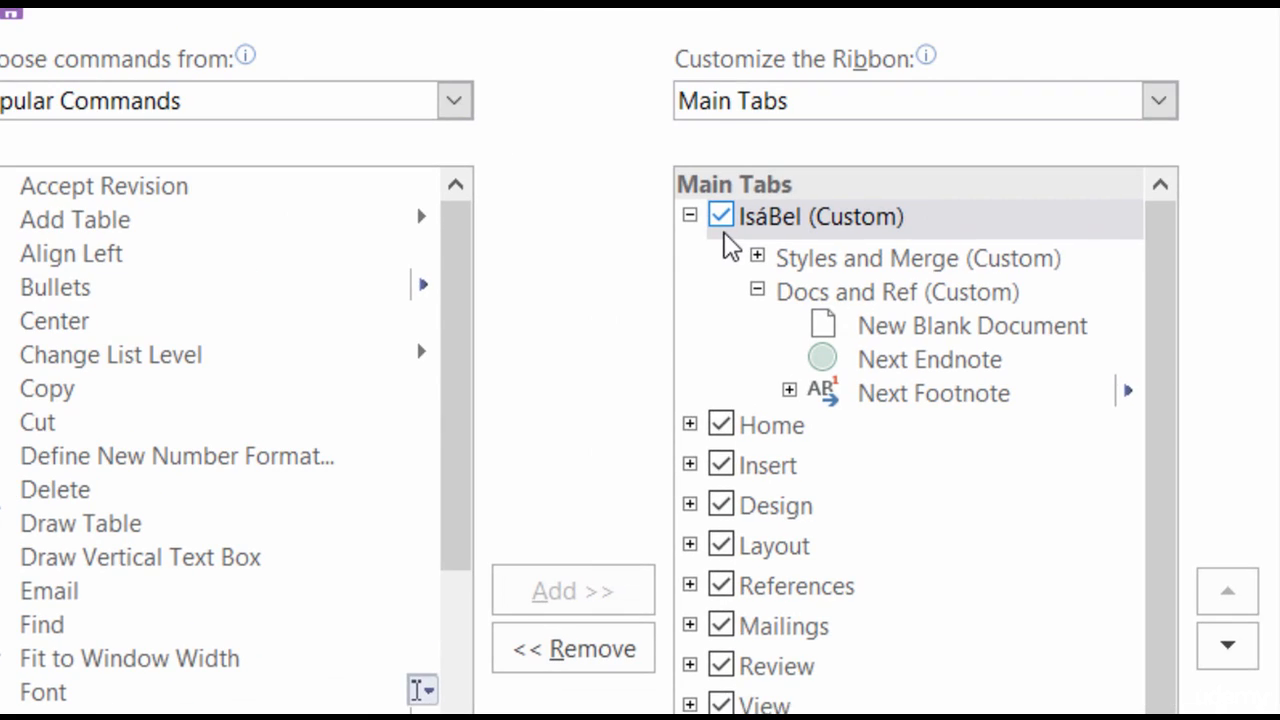
Hide the personal custom tab from the ribbon without removing it and apply the ribbon options
{"action": "left_click", "coordinate": [720, 217]}
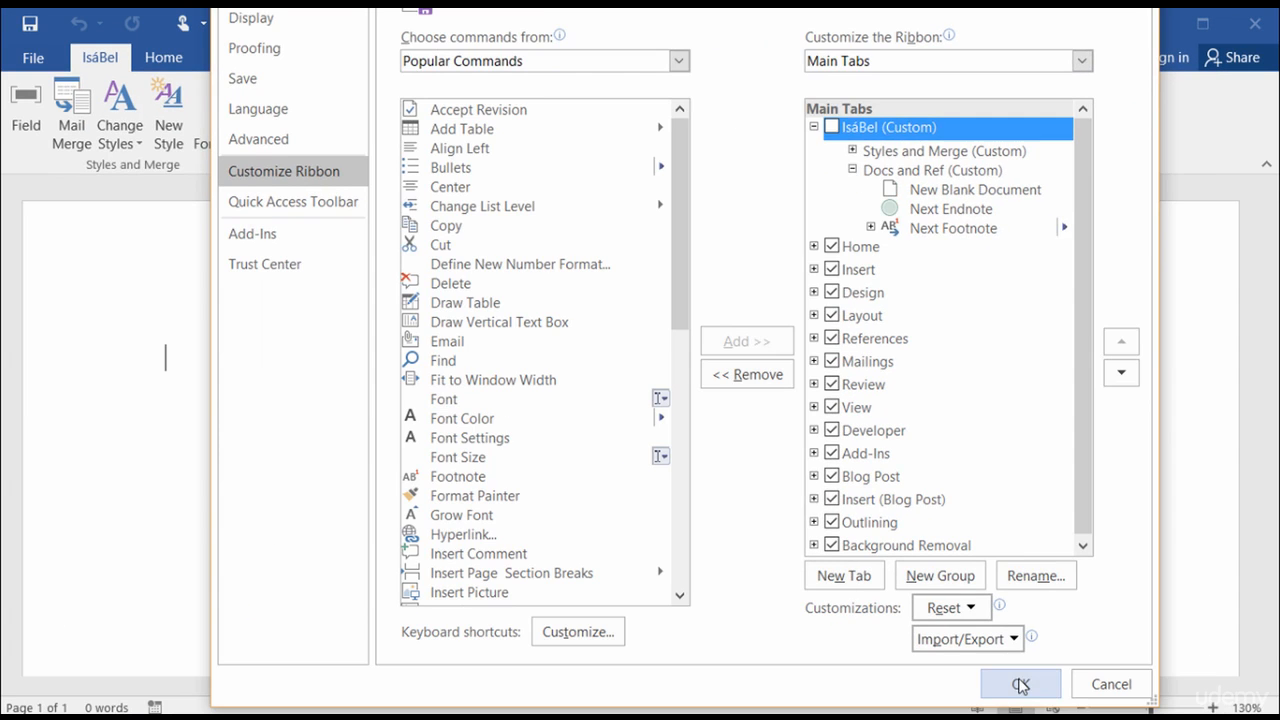
{"action": "left_click", "coordinate": [1018, 686]}
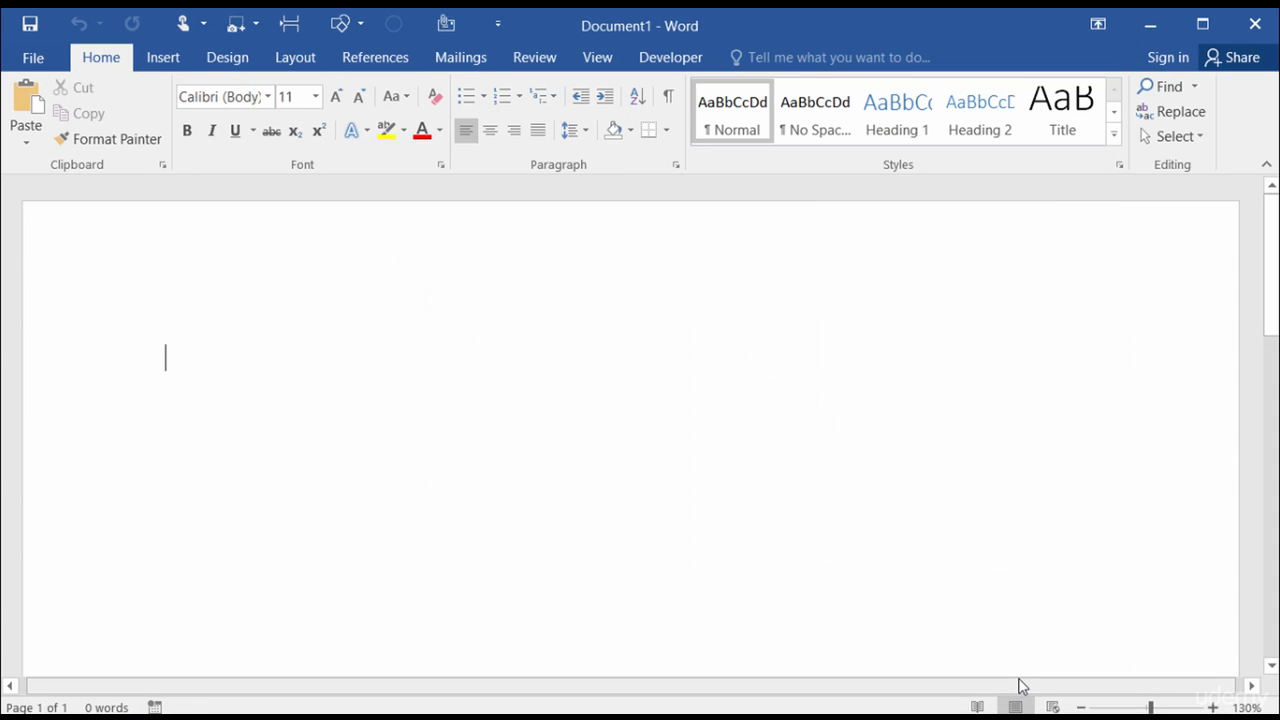